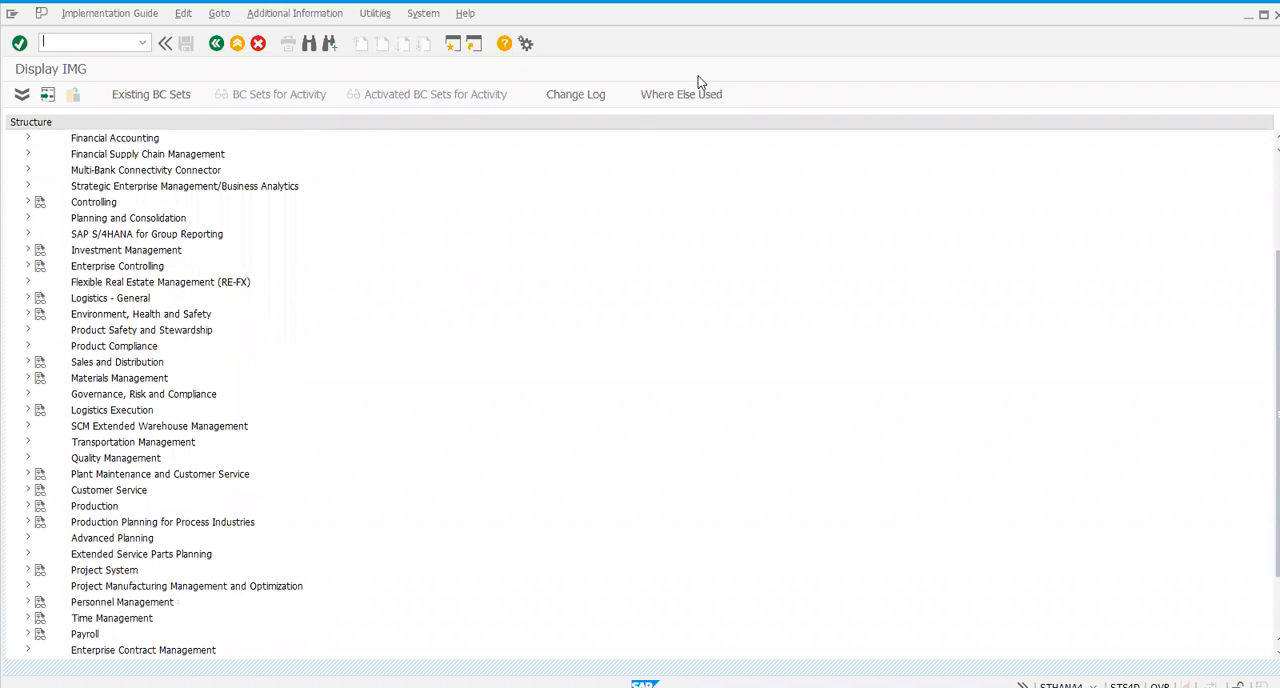
- Open Define Warehouse Process Type within the Extended Warehouse Management cross-process settings for warehouse tasks
click(28, 426)
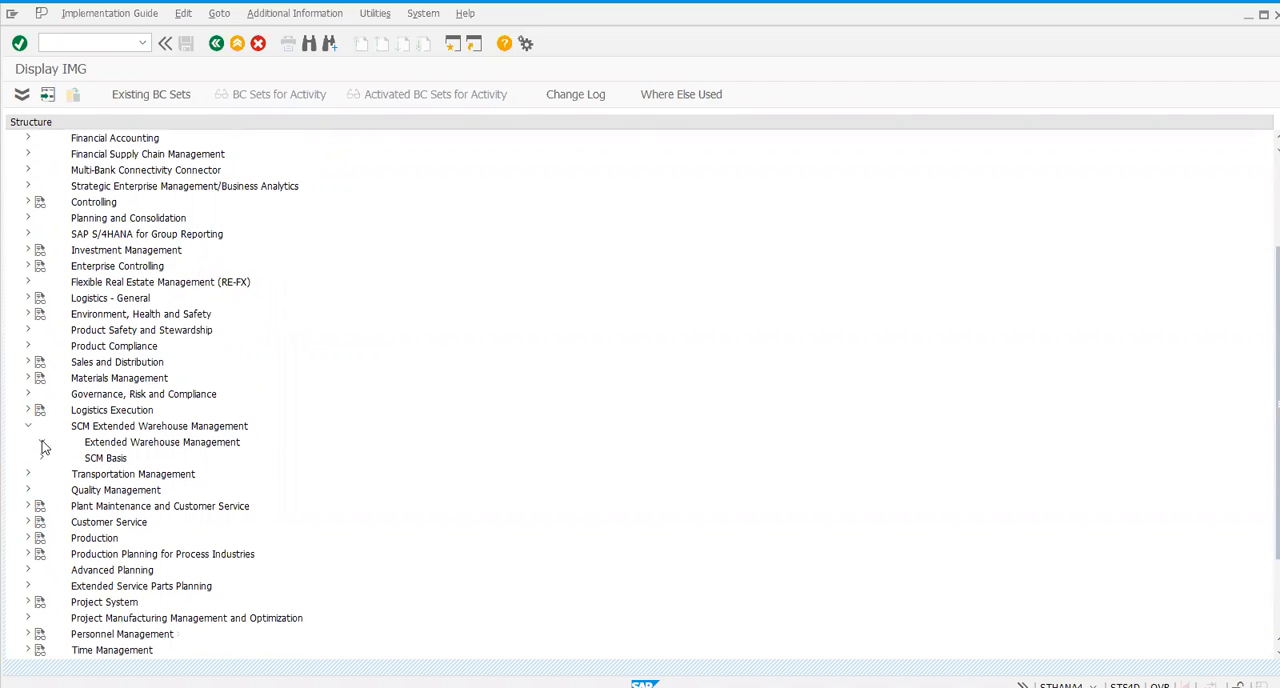
click(42, 442)
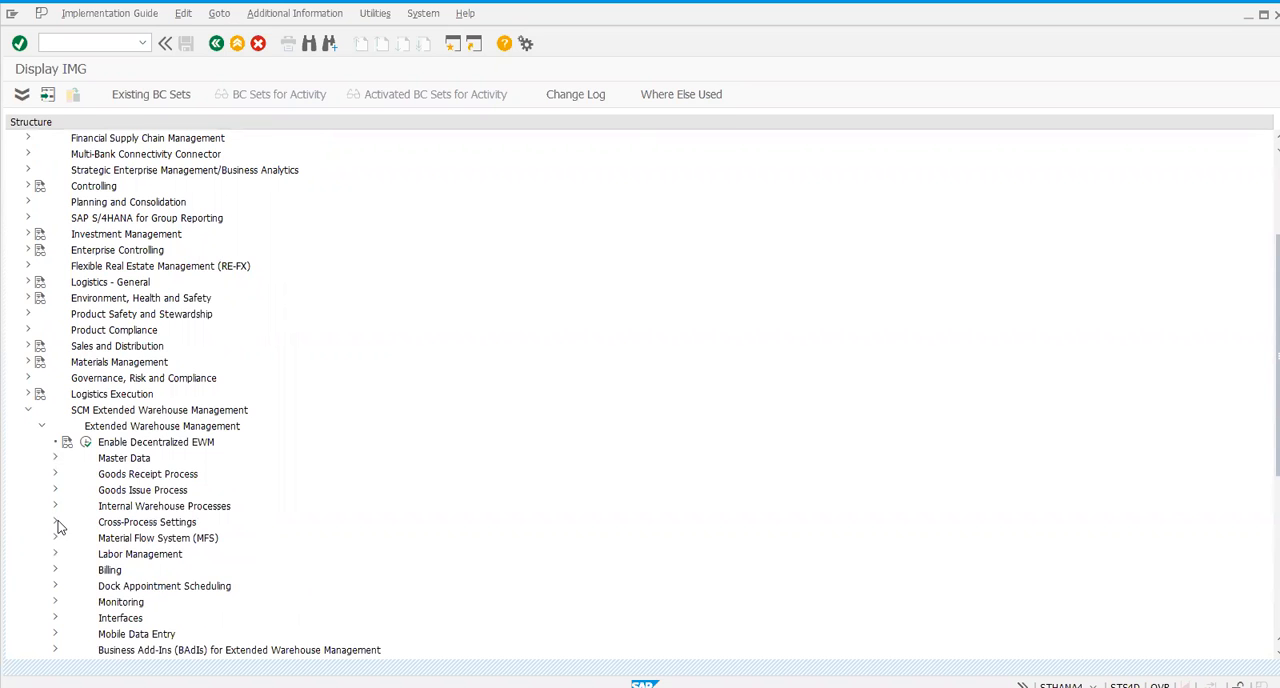
click(55, 522)
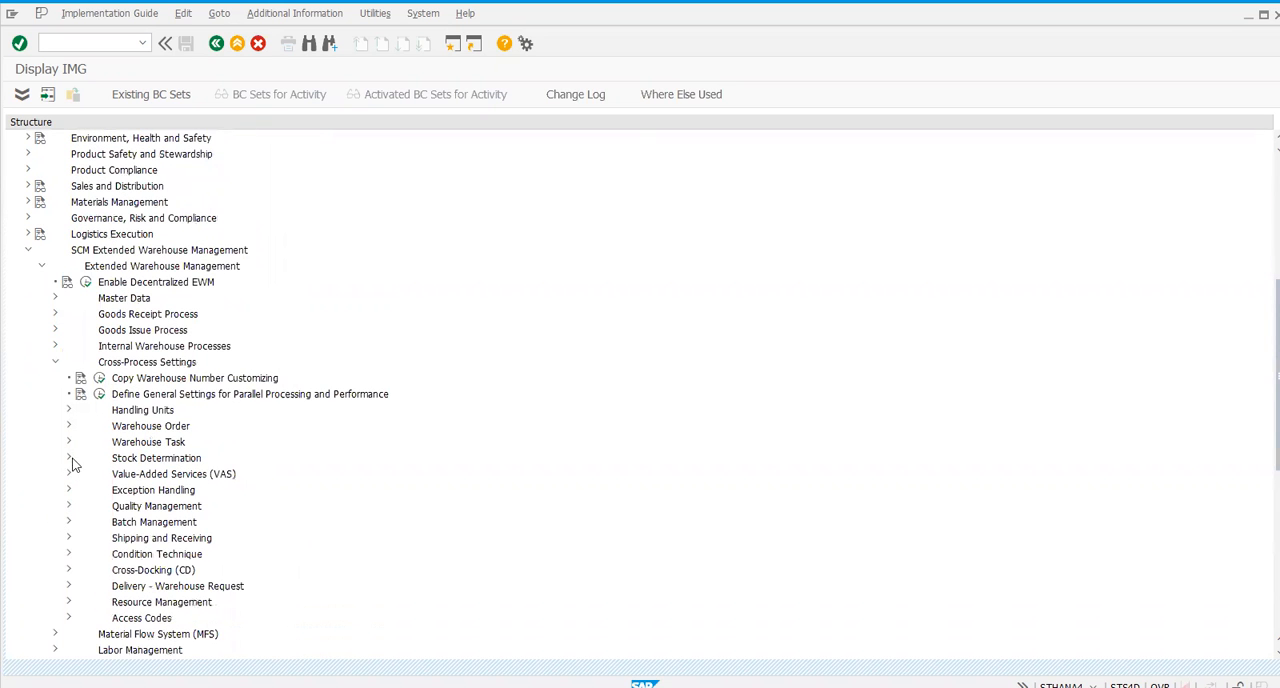
click(68, 442)
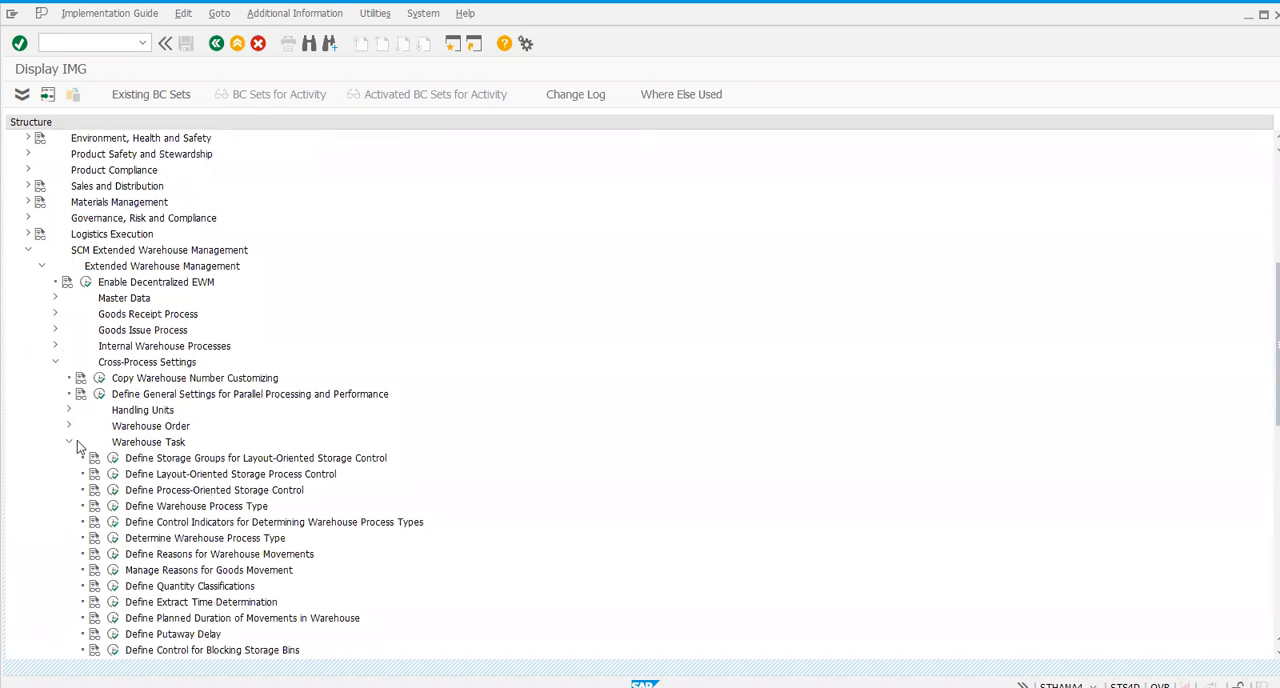
click(113, 506)
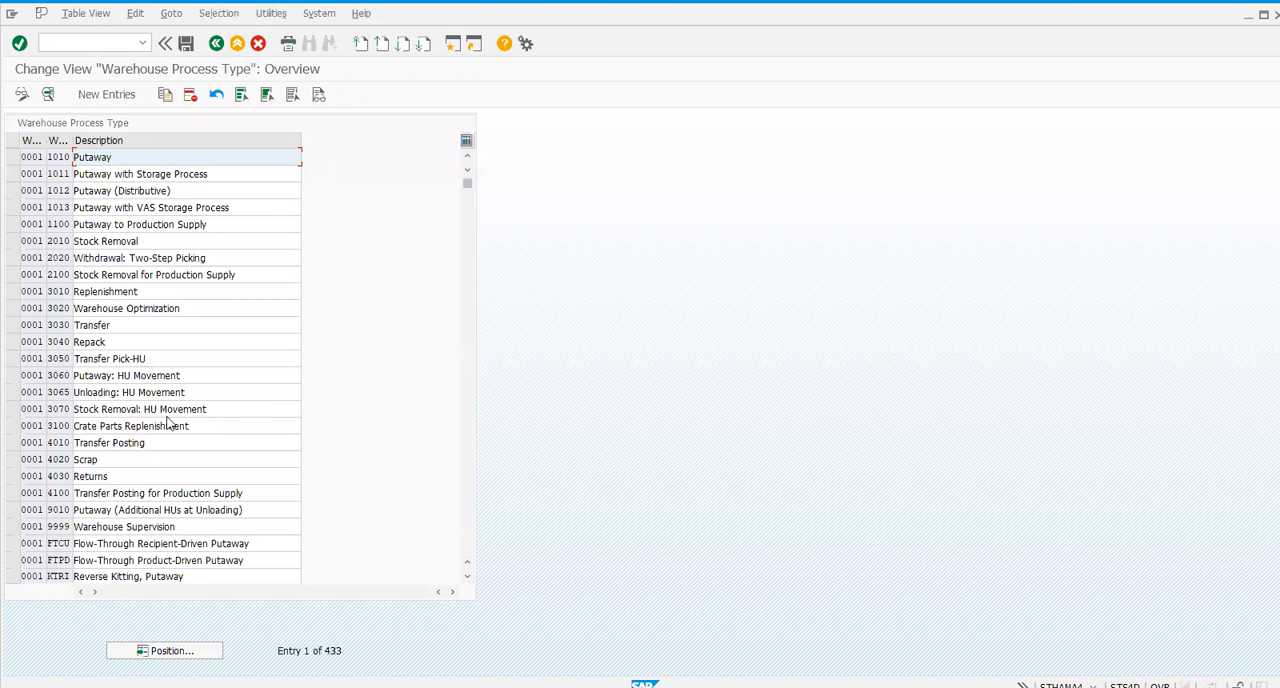
- Review the details of warehouse process type 1010 Putaway in warehouse 0001, and return to the implementation guide
double_click(74, 157)
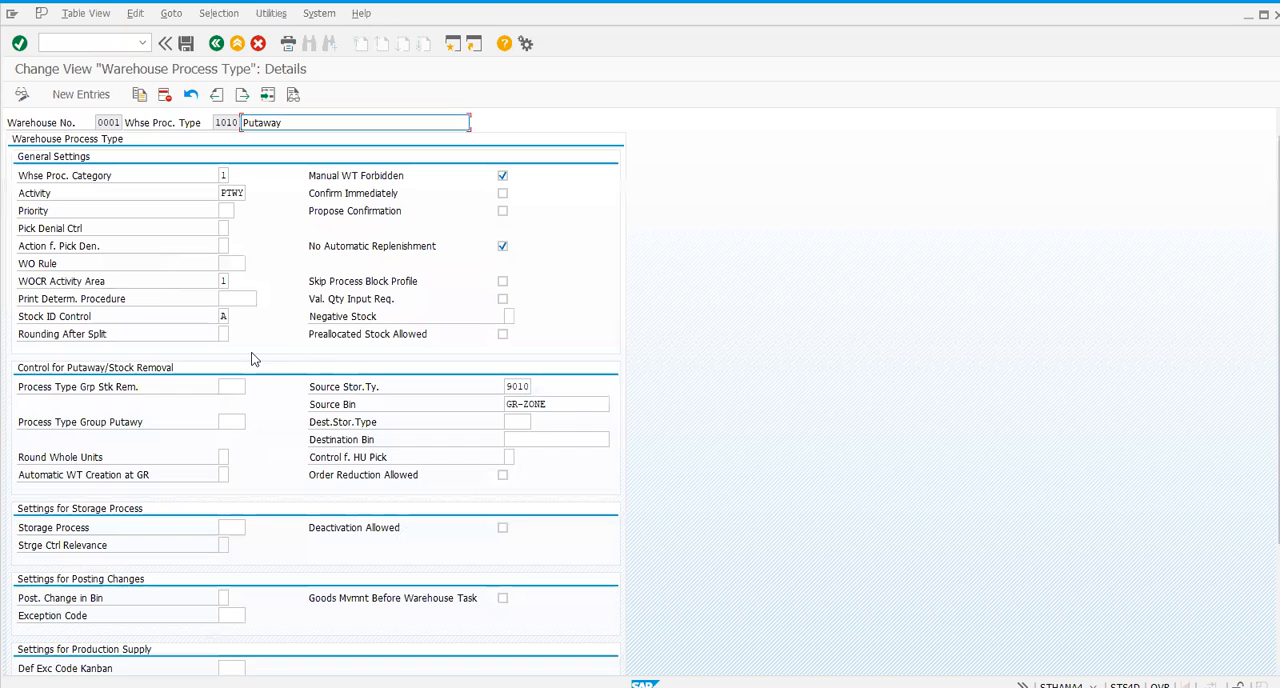
click(214, 44)
click(214, 44)
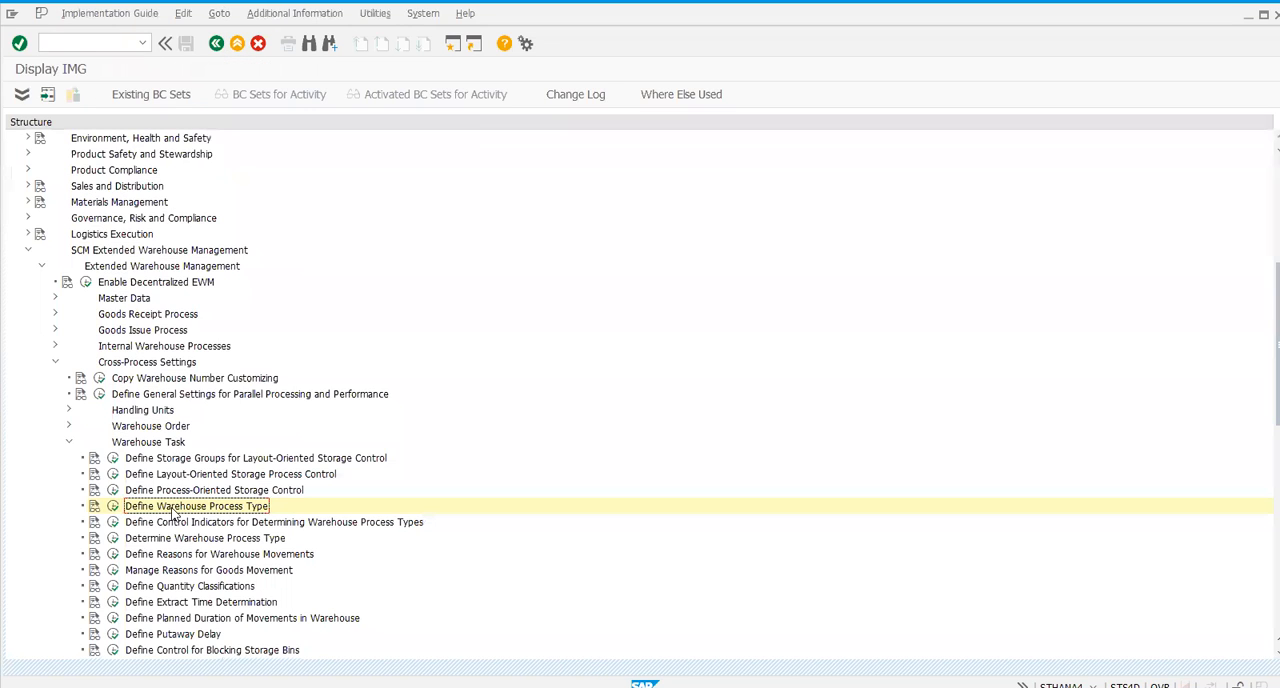
- Examine the control indicators for determining warehouse process types, including indicator 01 of warehouse 0001, and return to the implementation guide
click(113, 523)
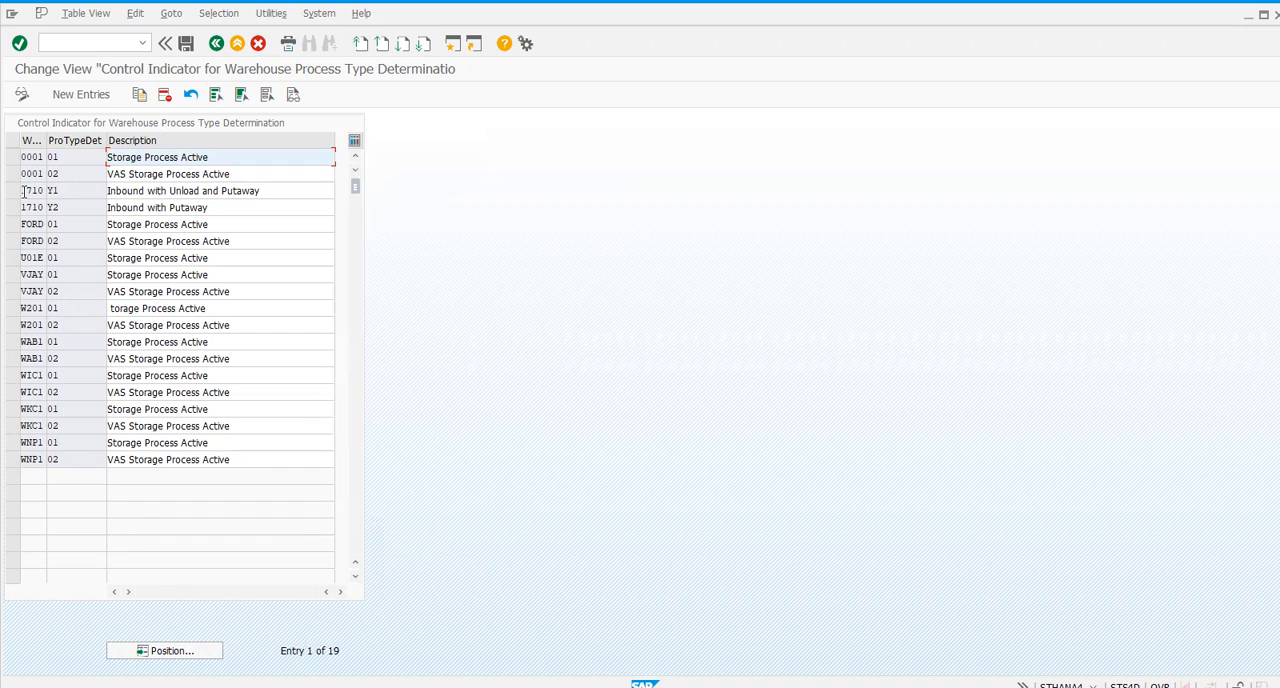
click(92, 158)
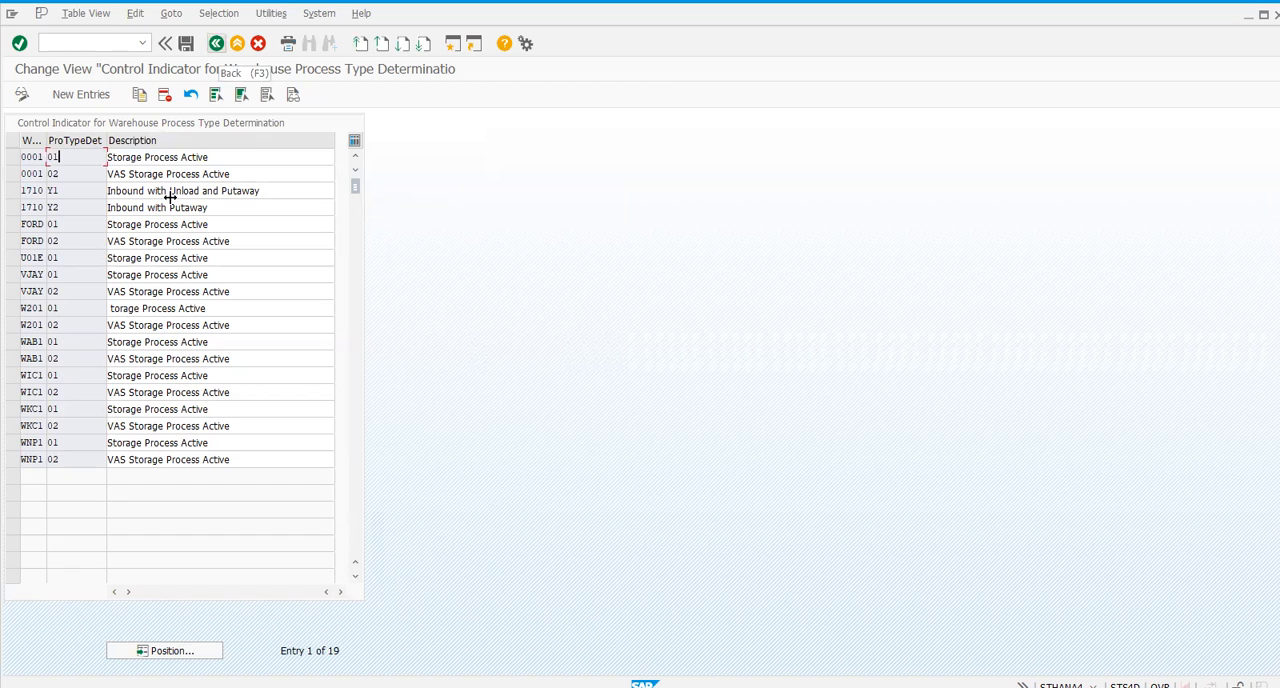
key(F3)
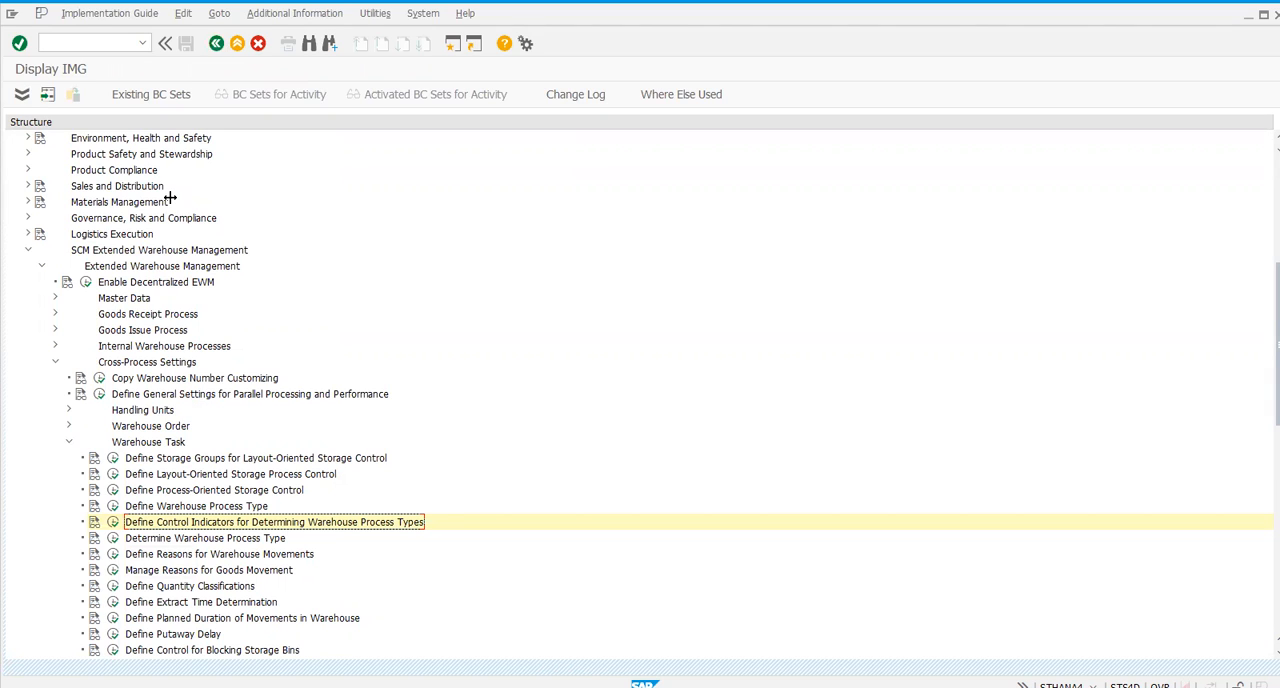
- Open Determine Warehouse Process Type and compare warehouse 0001's INB entries with a blank determination indicator and with indicator 01
key(Down)
key(Return)
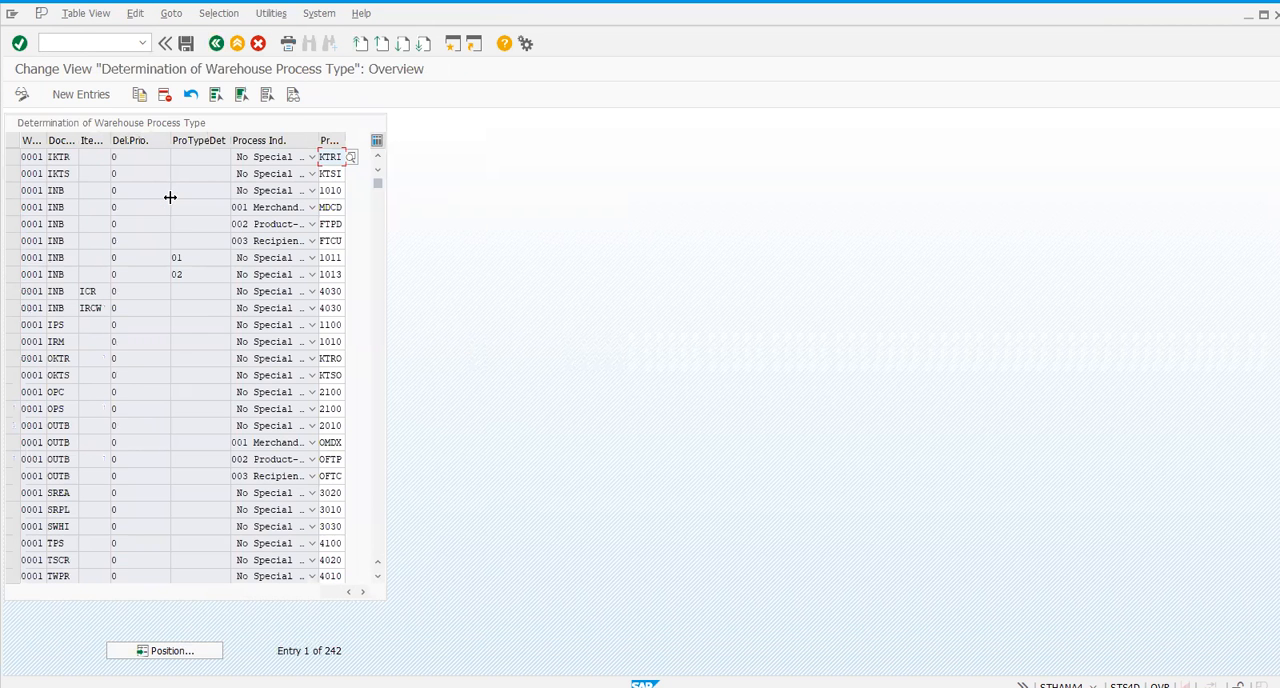
click(170, 195)
click(185, 189)
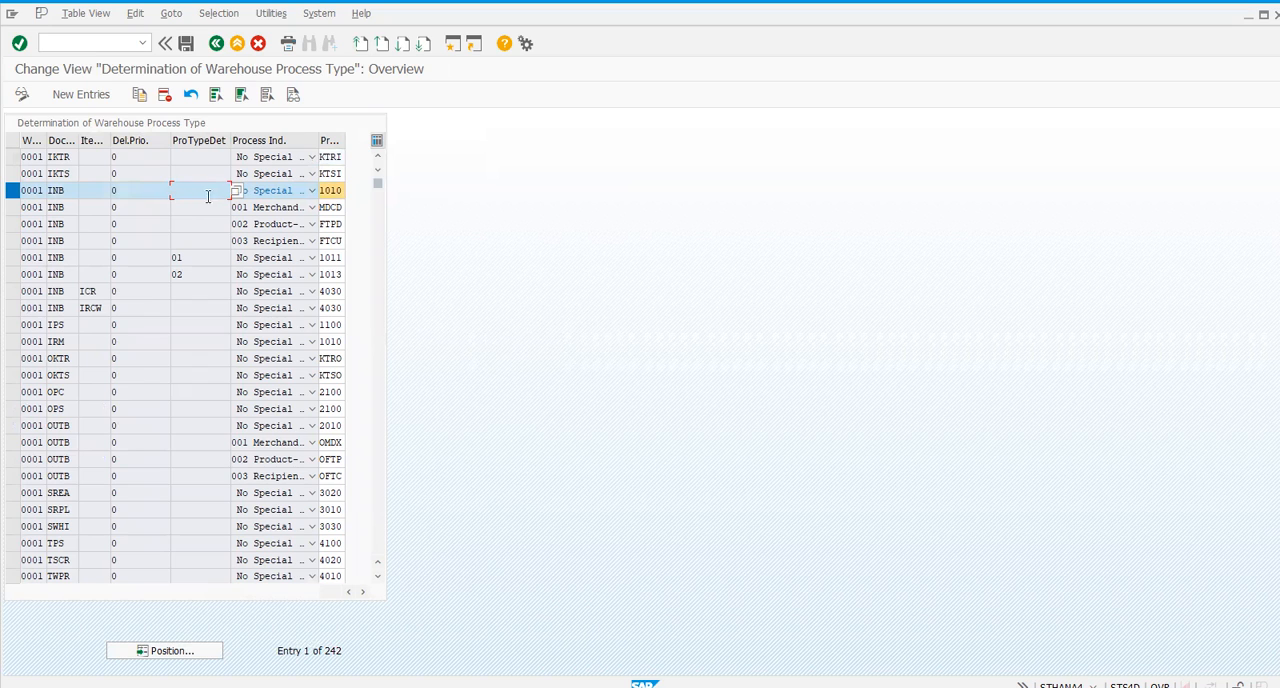
key(Tab)
click(184, 257)
click(188, 190)
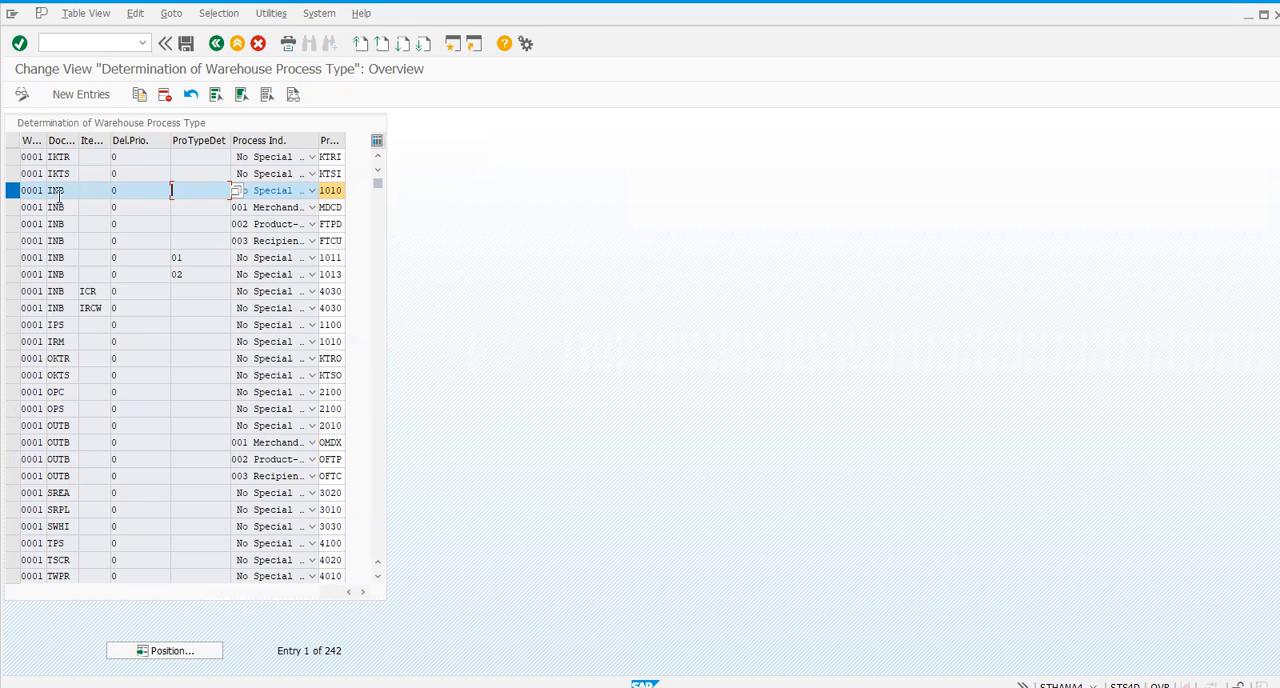
click(139, 94)
click(90, 157)
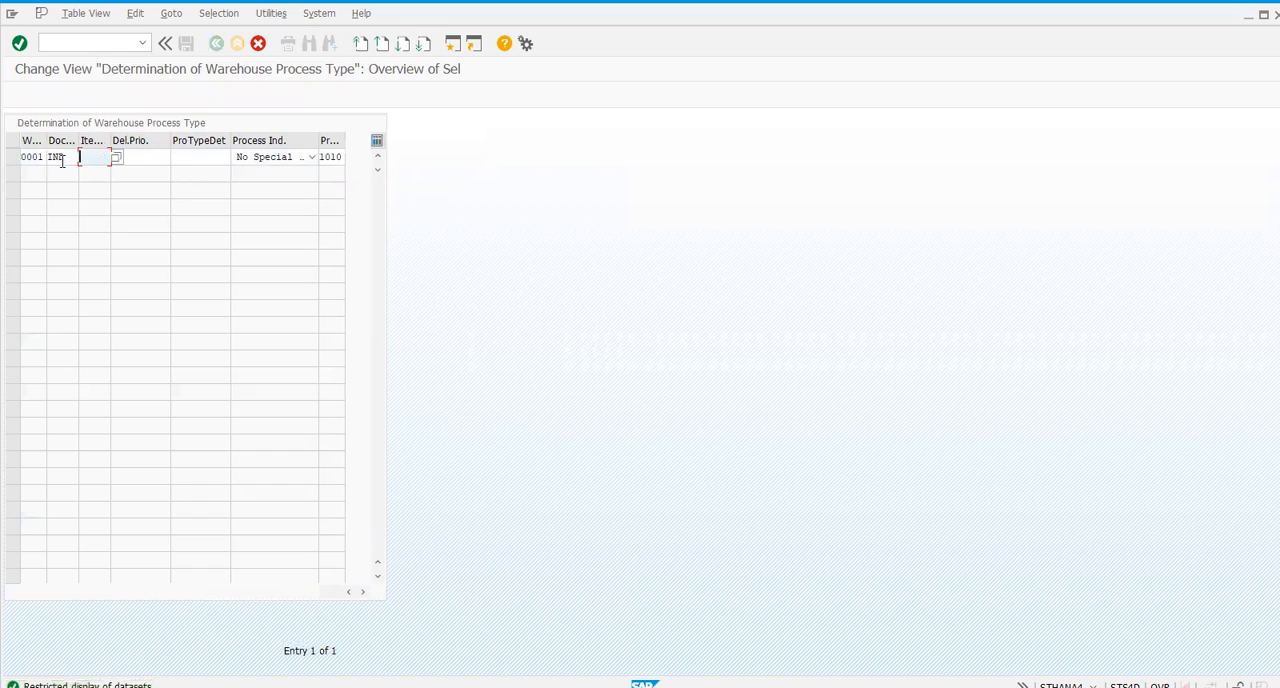
click(332, 157)
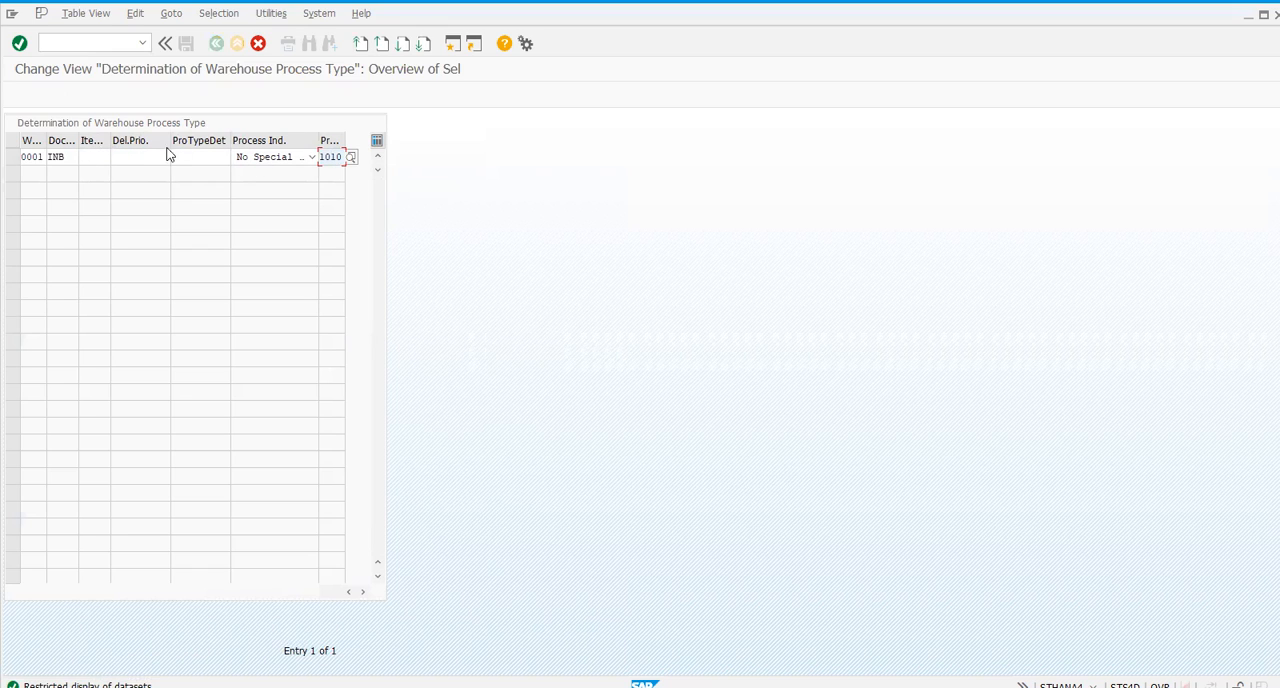
click(258, 50)
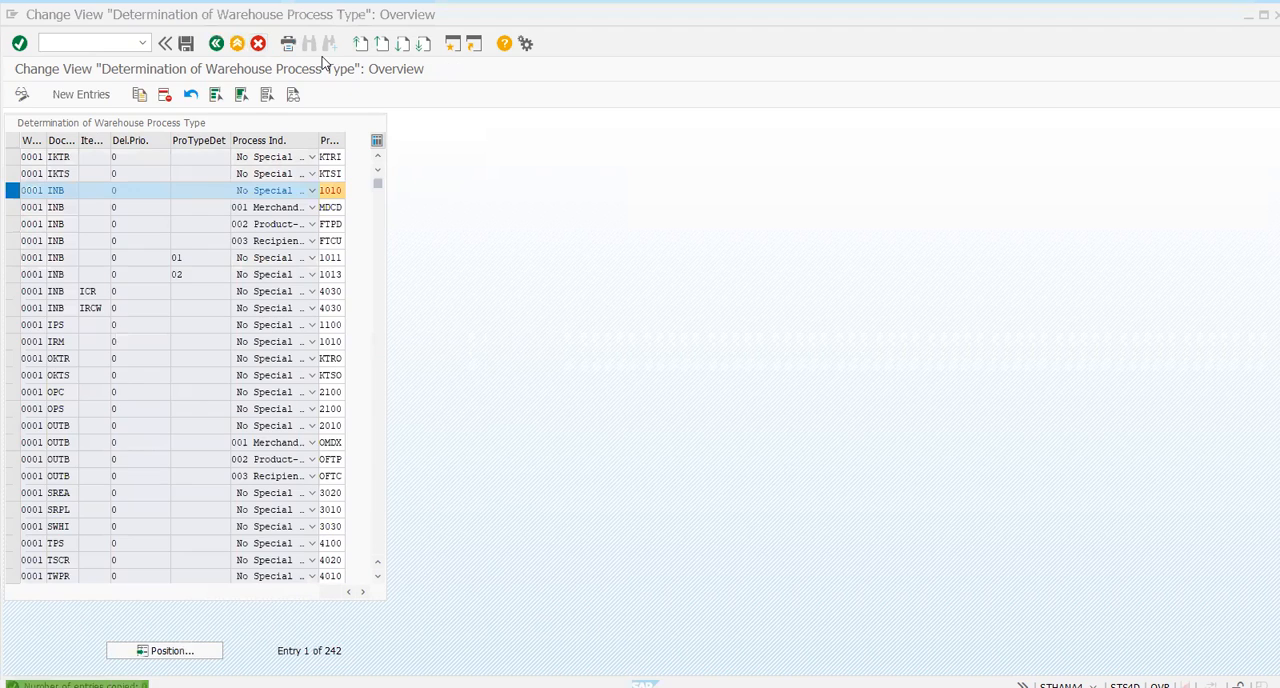
click(30, 190)
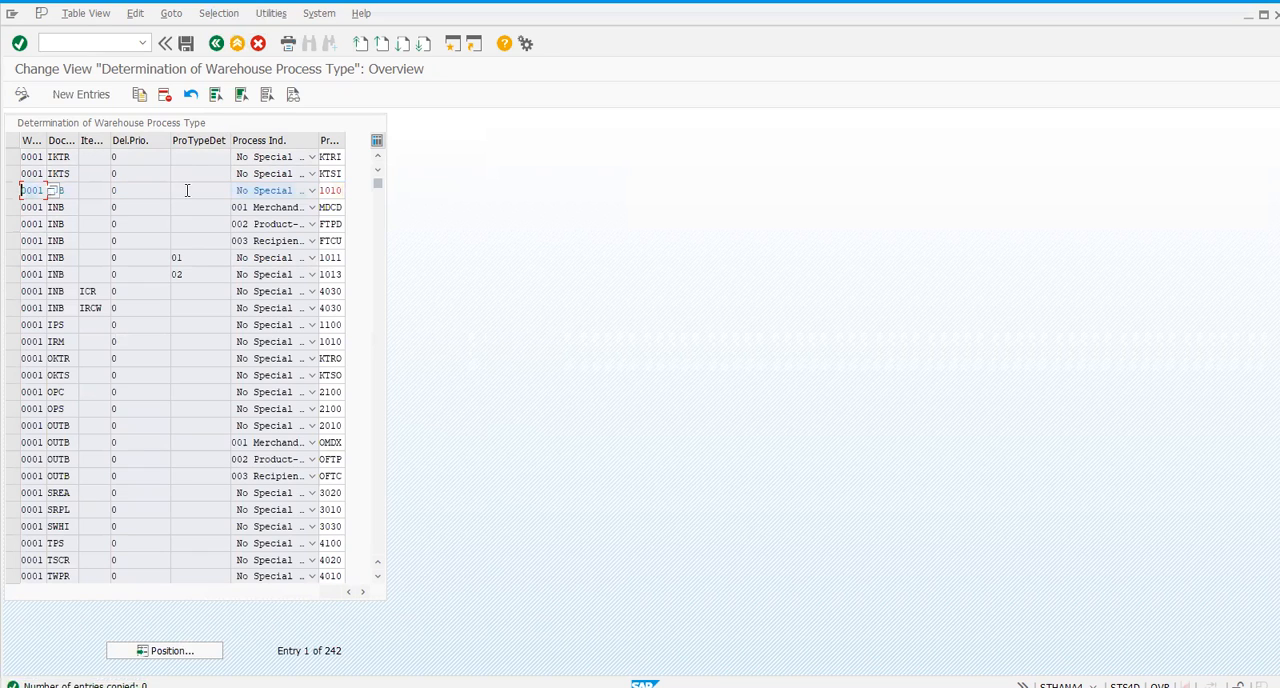
click(217, 46)
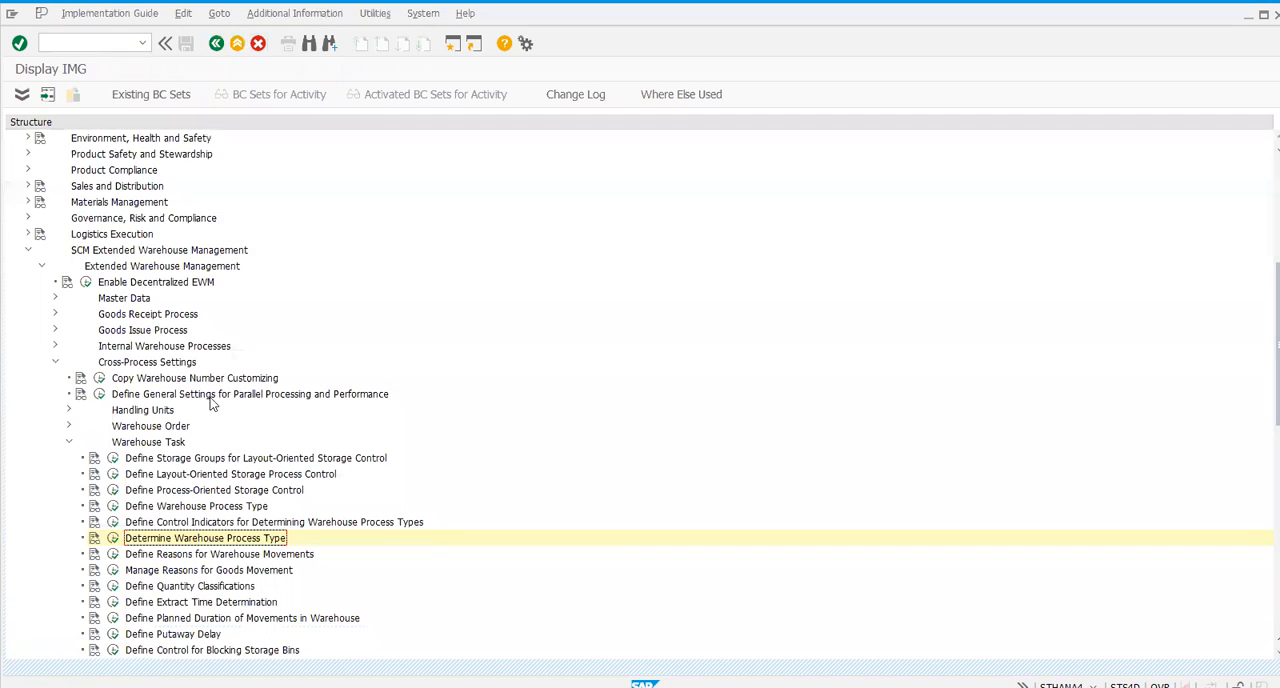
- Open the control indicators for warehouse process type determination, and start the warehouse product transaction /scwm/mat1 in a new session
click(113, 538)
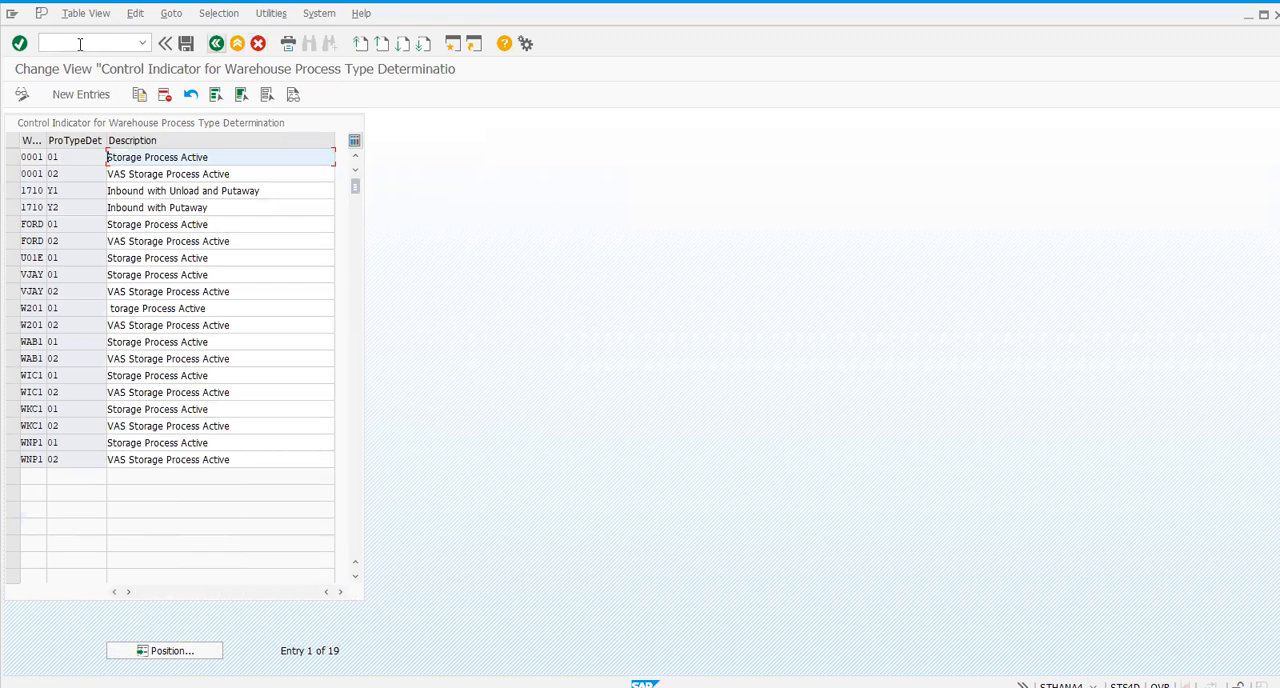
text(/o)
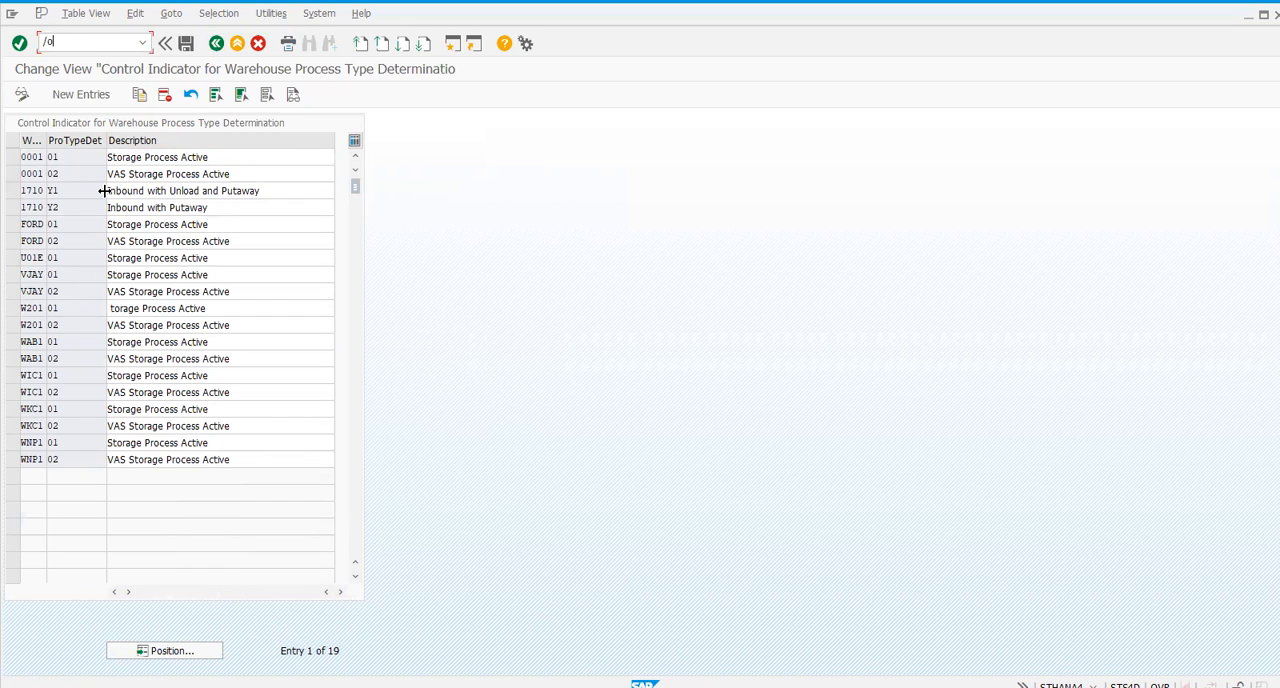
text(/scwm/mat1)
key(Return)
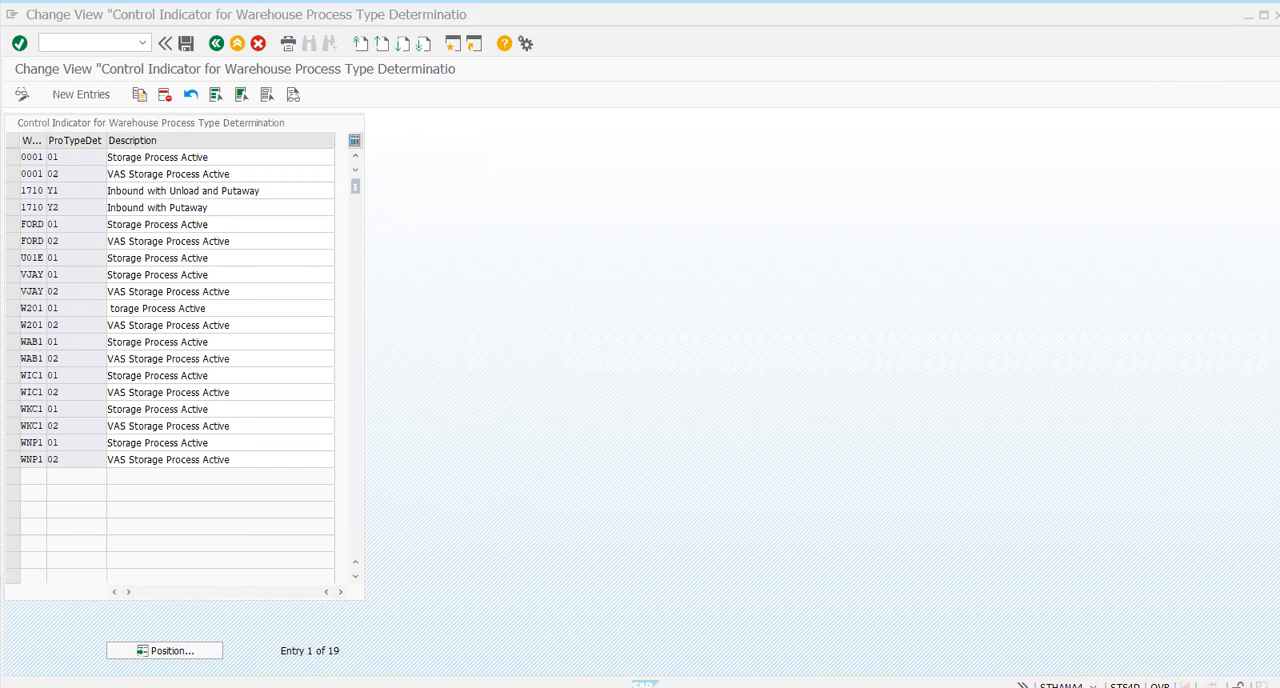
- Copy warehouse 0001's Storage Process Active control indicator to warehouse HMWH with process type determination indicator 01
click(12, 157)
click(139, 95)
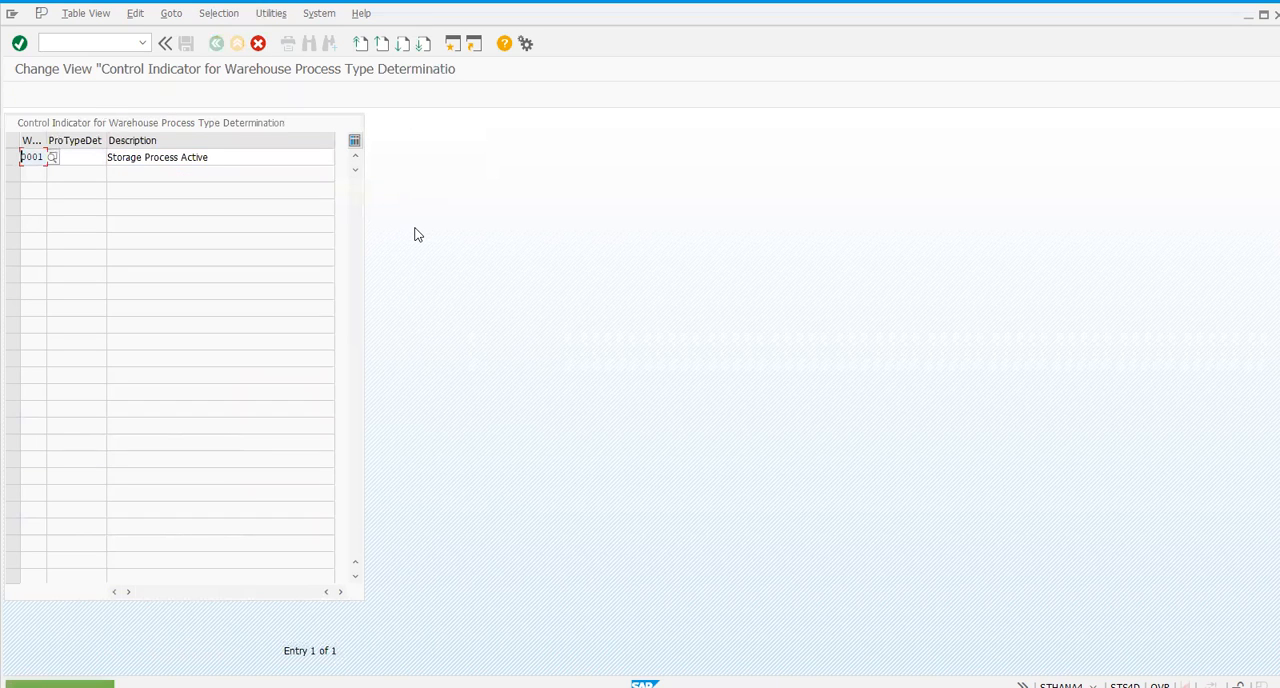
key(Delete)
key(Delete)
key(Delete)
key(Delete)
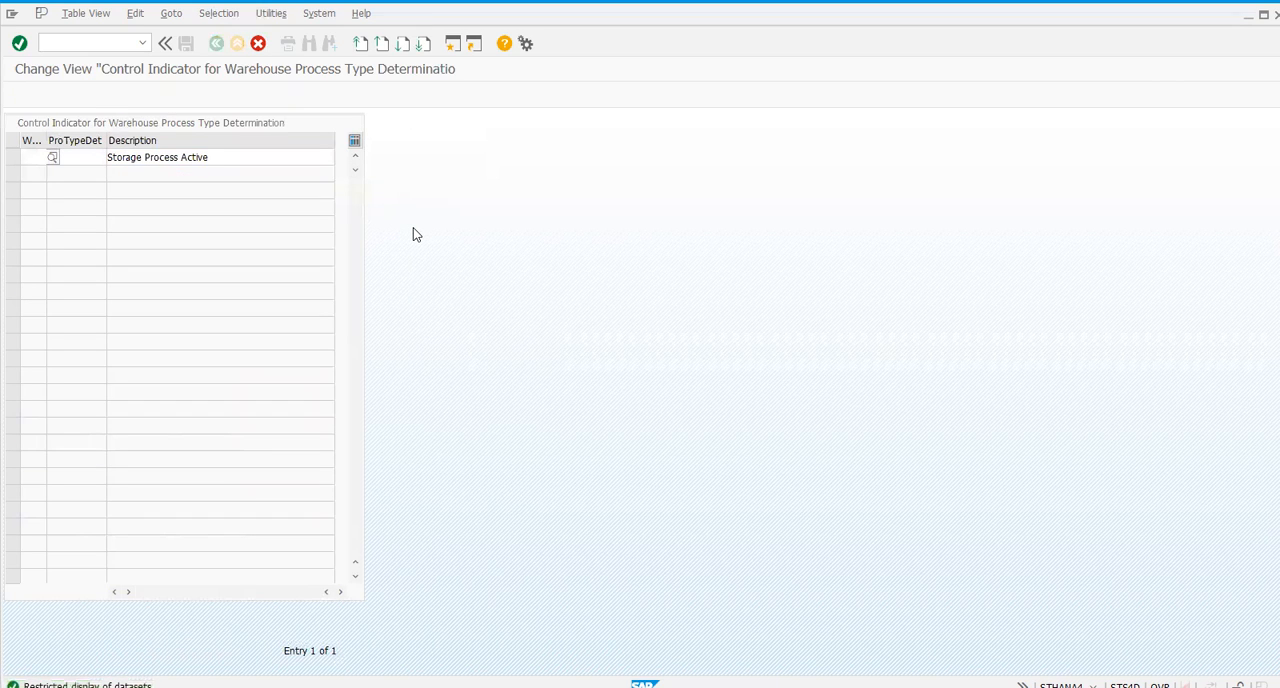
text(hmwh)
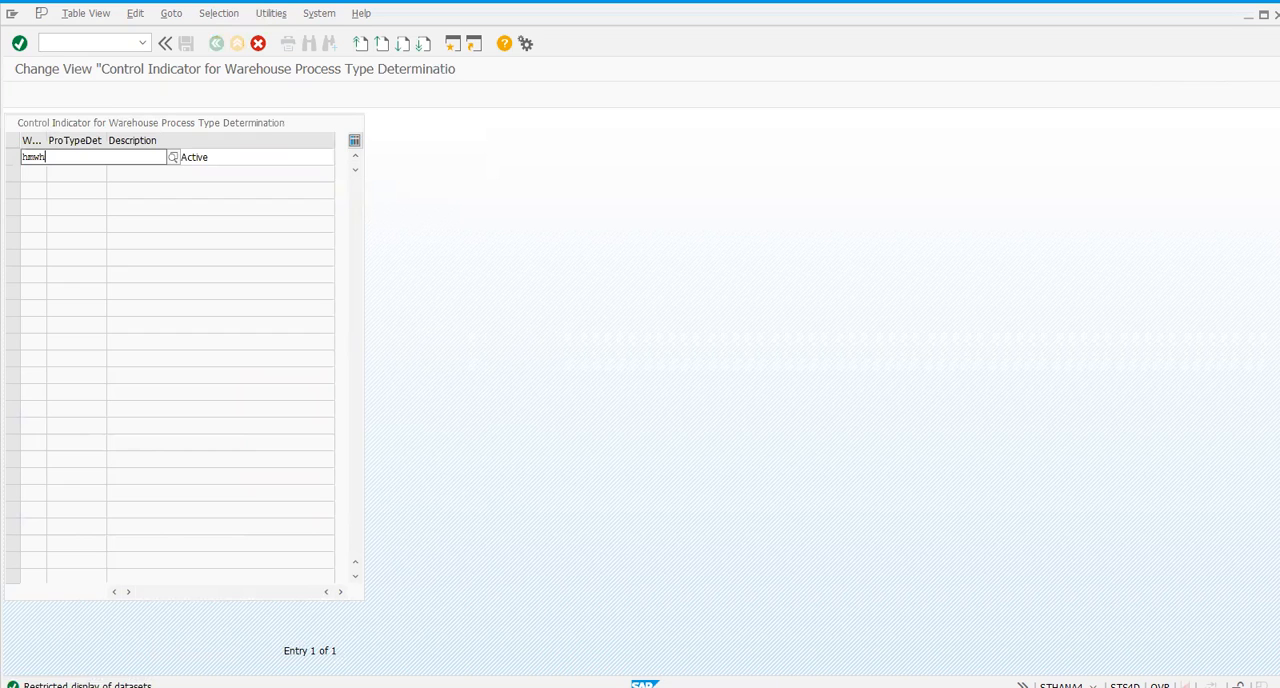
key(Return)
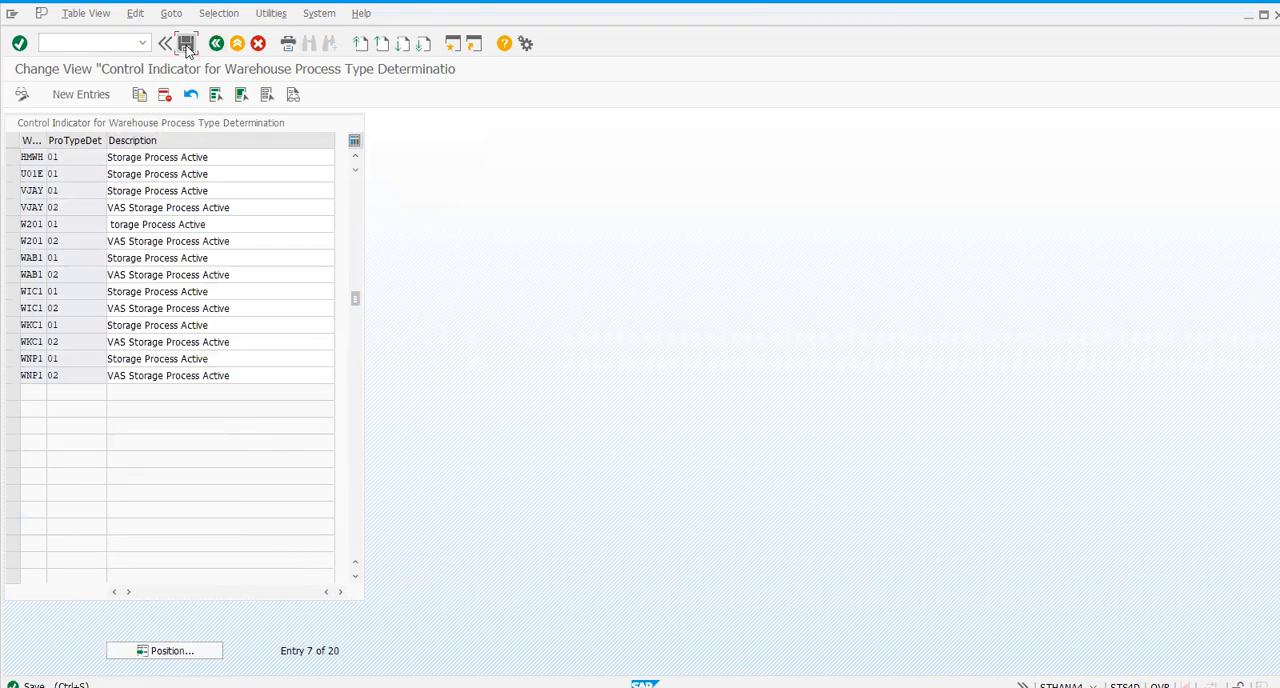
- Save the new HMWH control indicator under customizing request S4DK902480 and return to the implementation guide
click(186, 46)
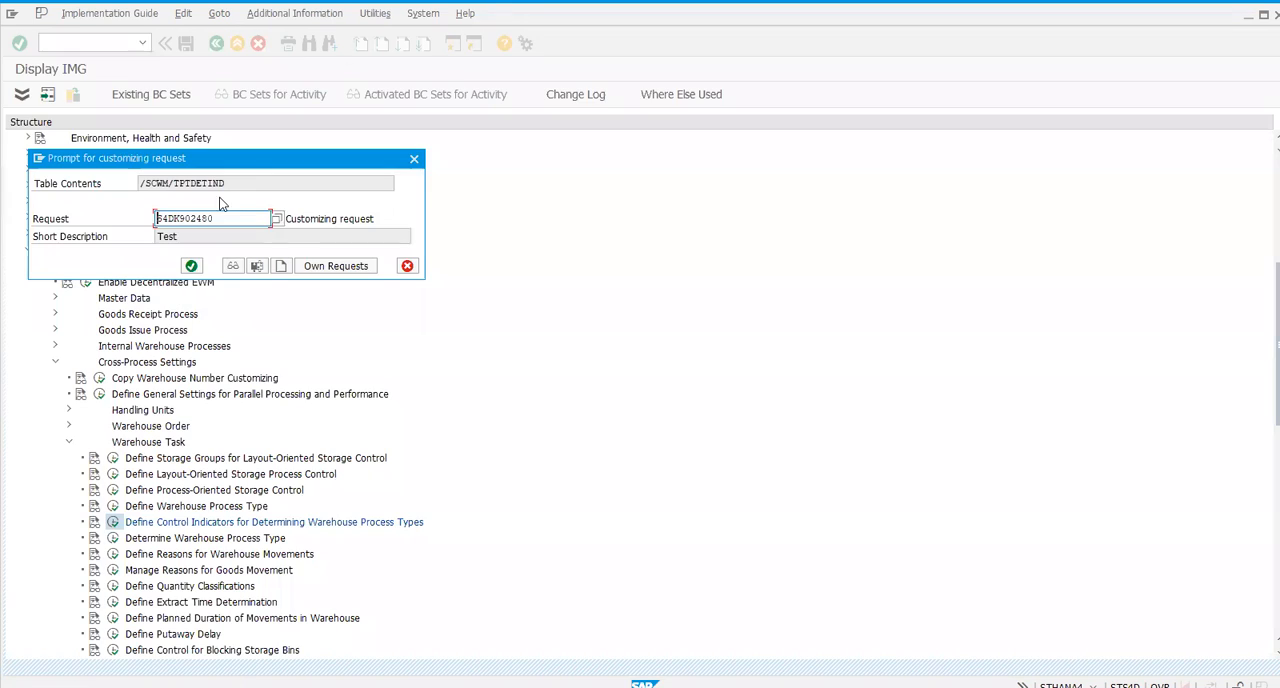
click(192, 266)
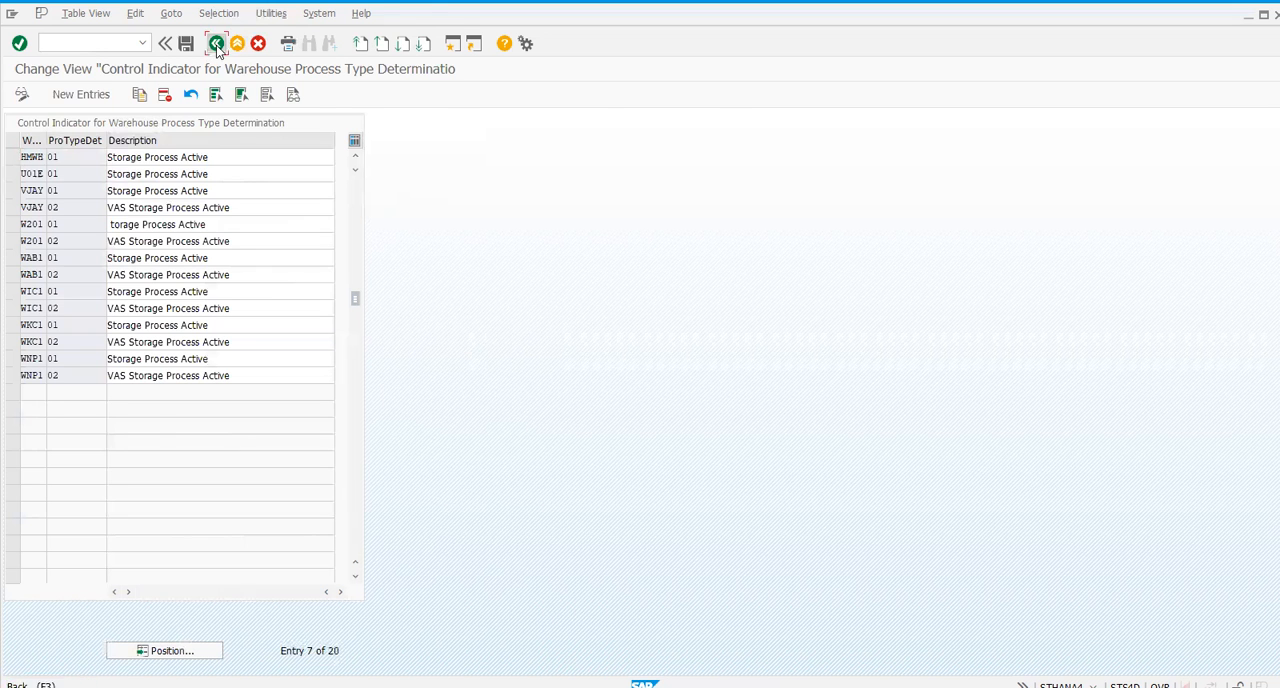
click(216, 43)
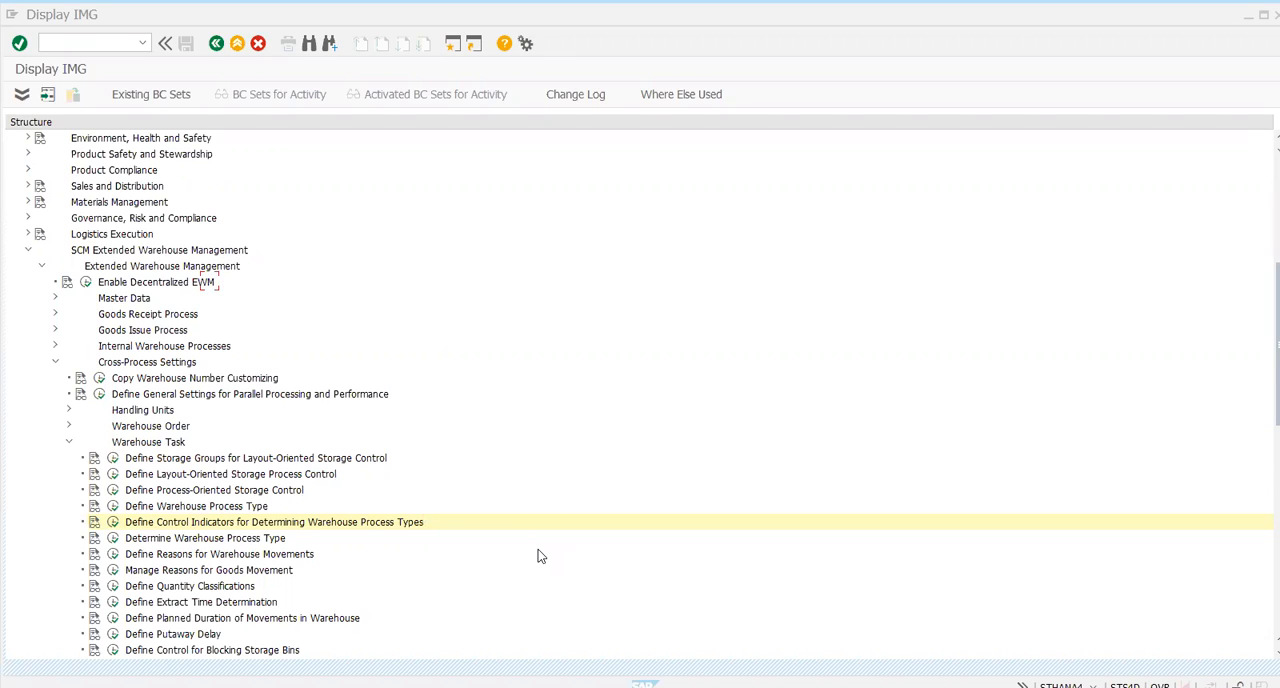
- Run transaction /n/scwm/mat1 and open product 51 for change in warehouse HMWH with party entitled to dispose 114
click(152, 70)
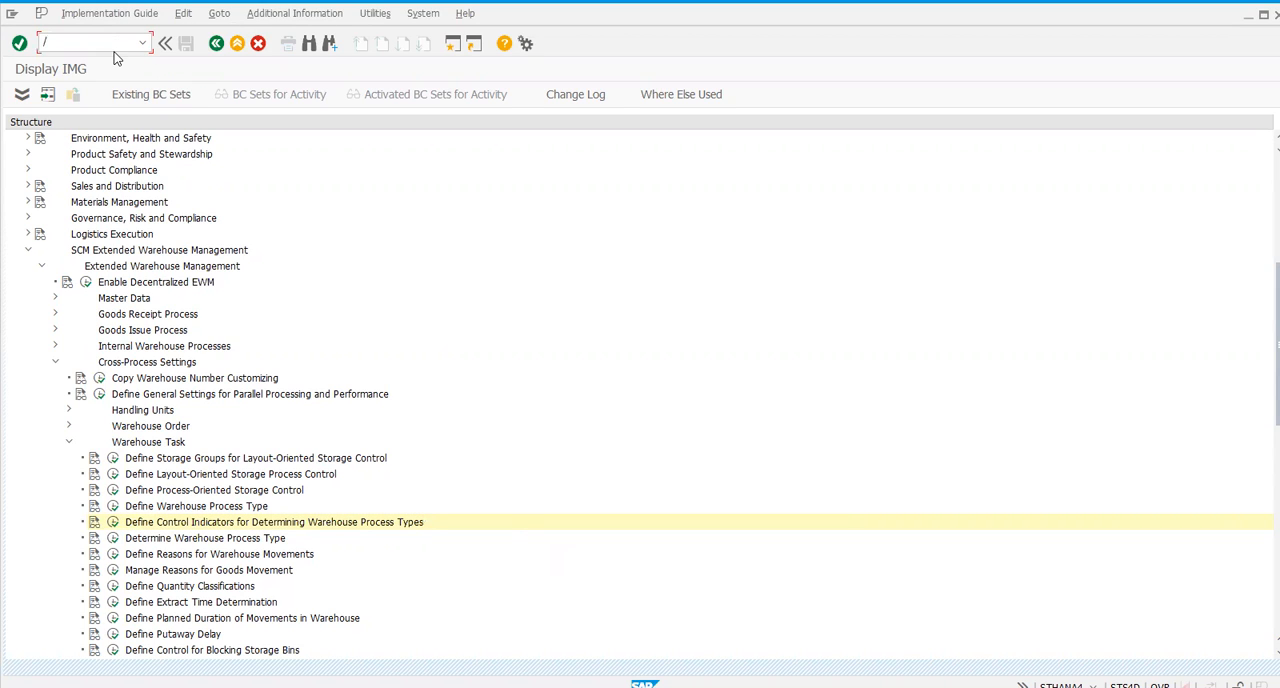
text(/n/scwm/mat1)
key(Return)
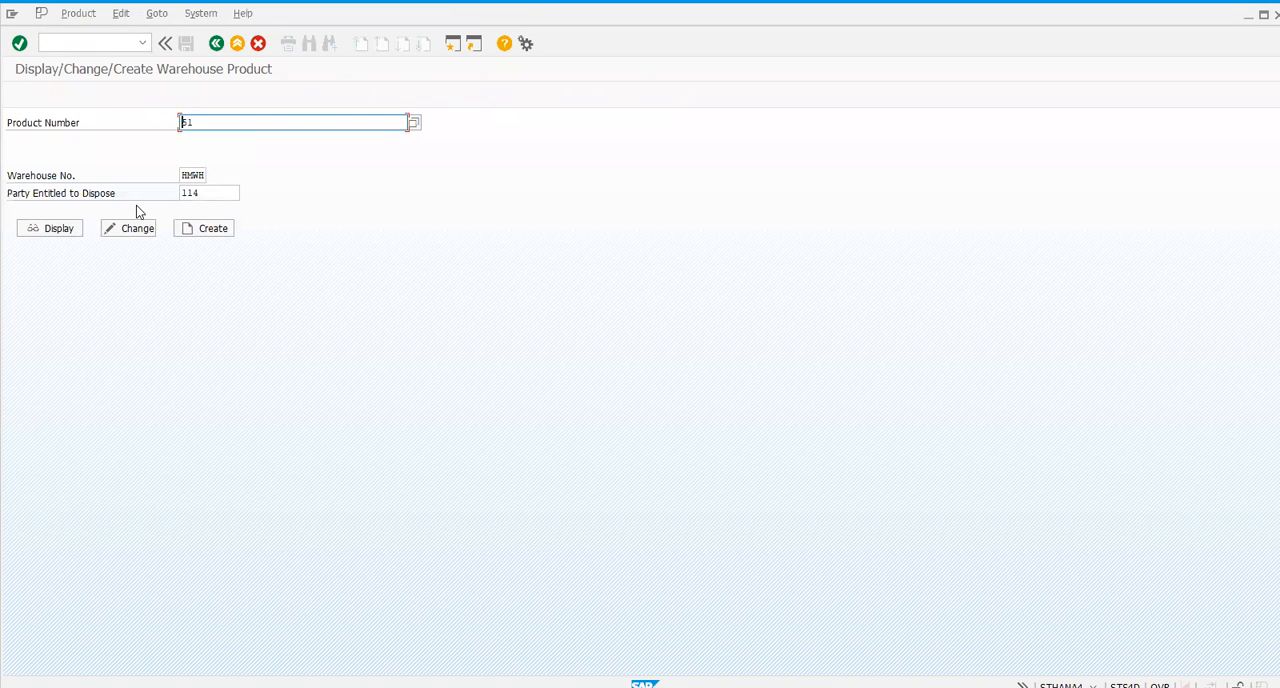
click(137, 230)
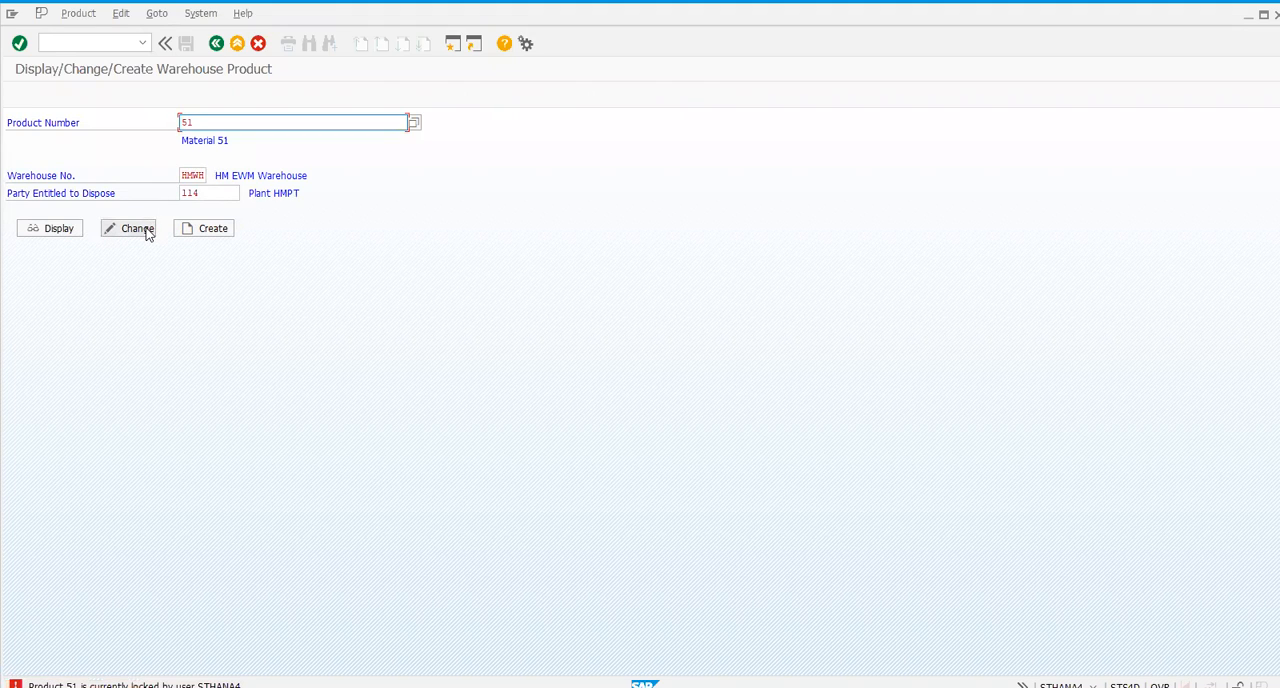
click(146, 233)
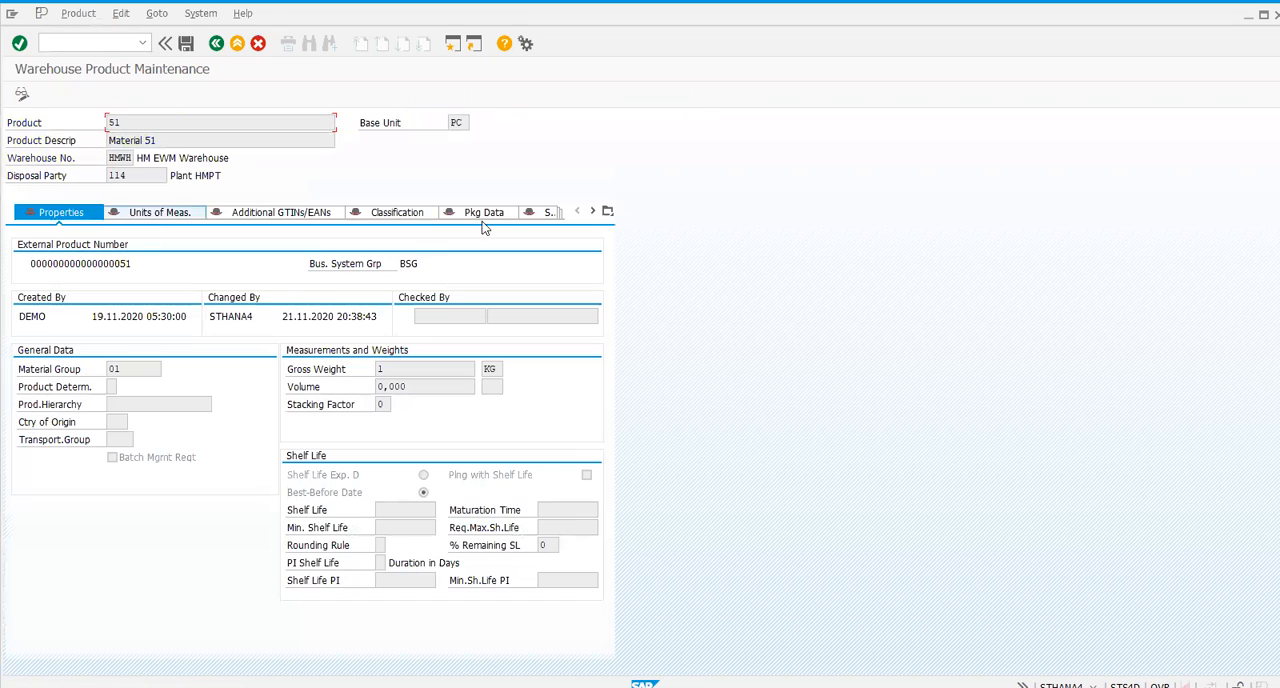
- Set the process type determination indicator in product 51's warehouse data to 01 Storage Process Active and save
click(592, 211)
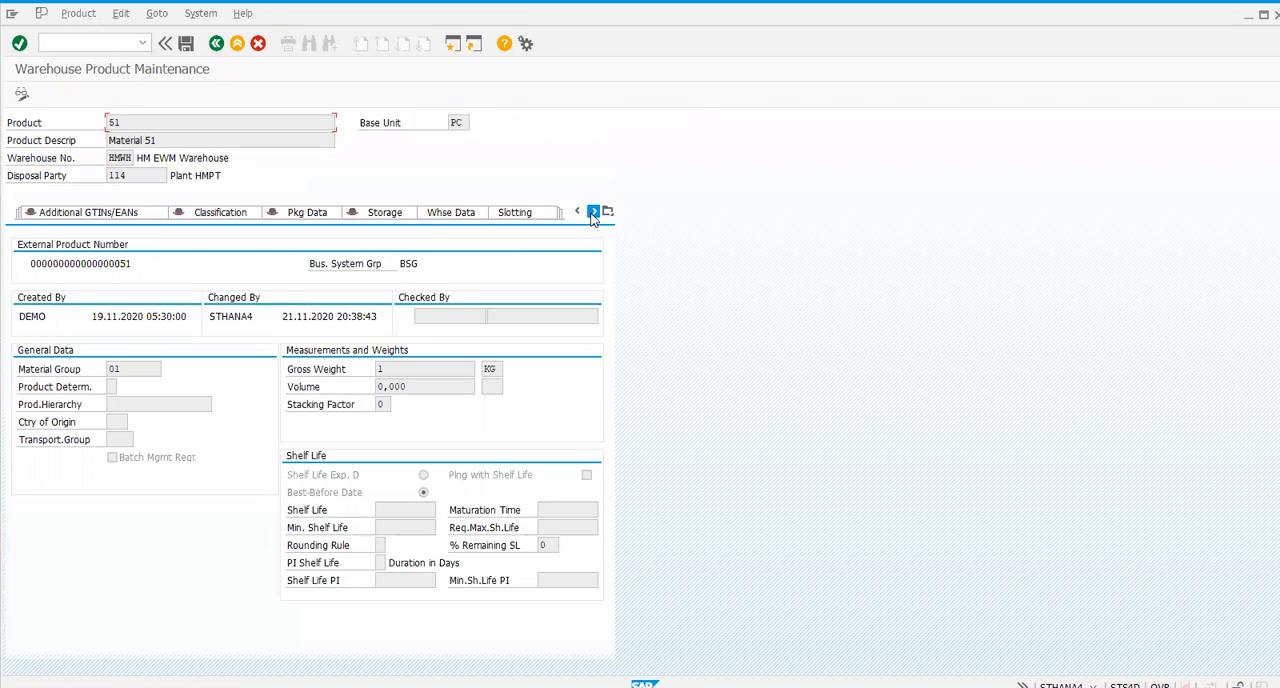
click(448, 212)
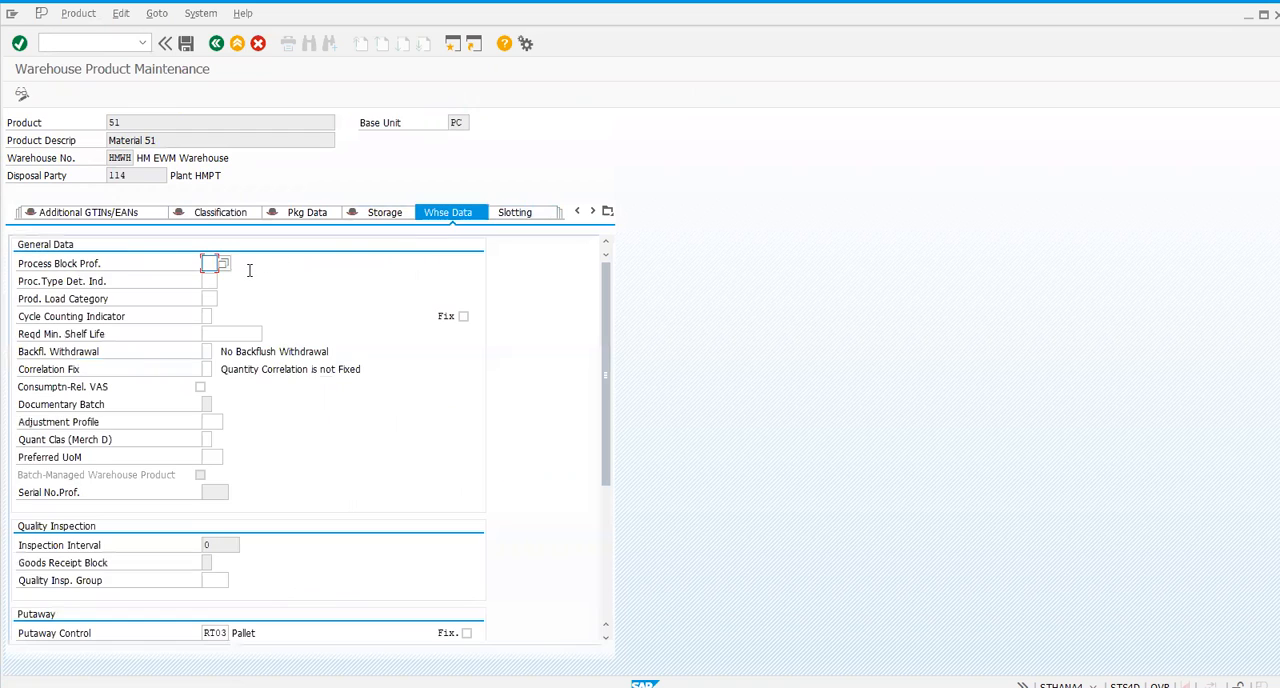
click(208, 281)
click(223, 282)
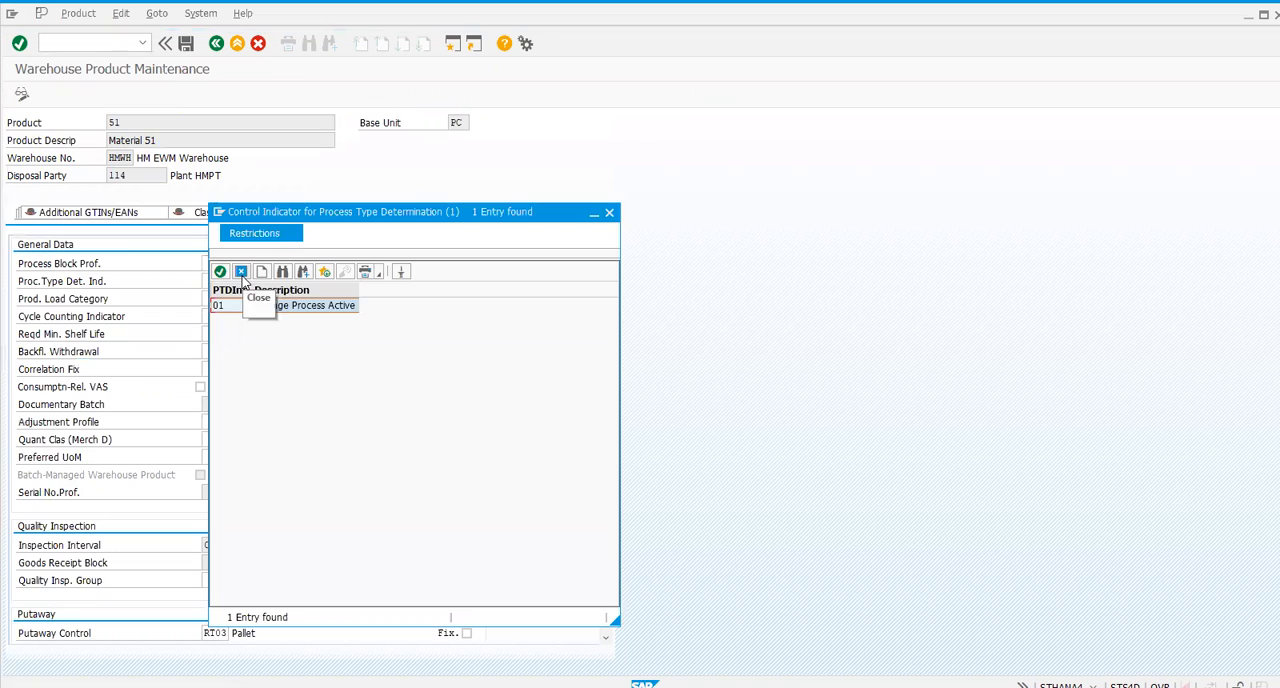
double_click(244, 306)
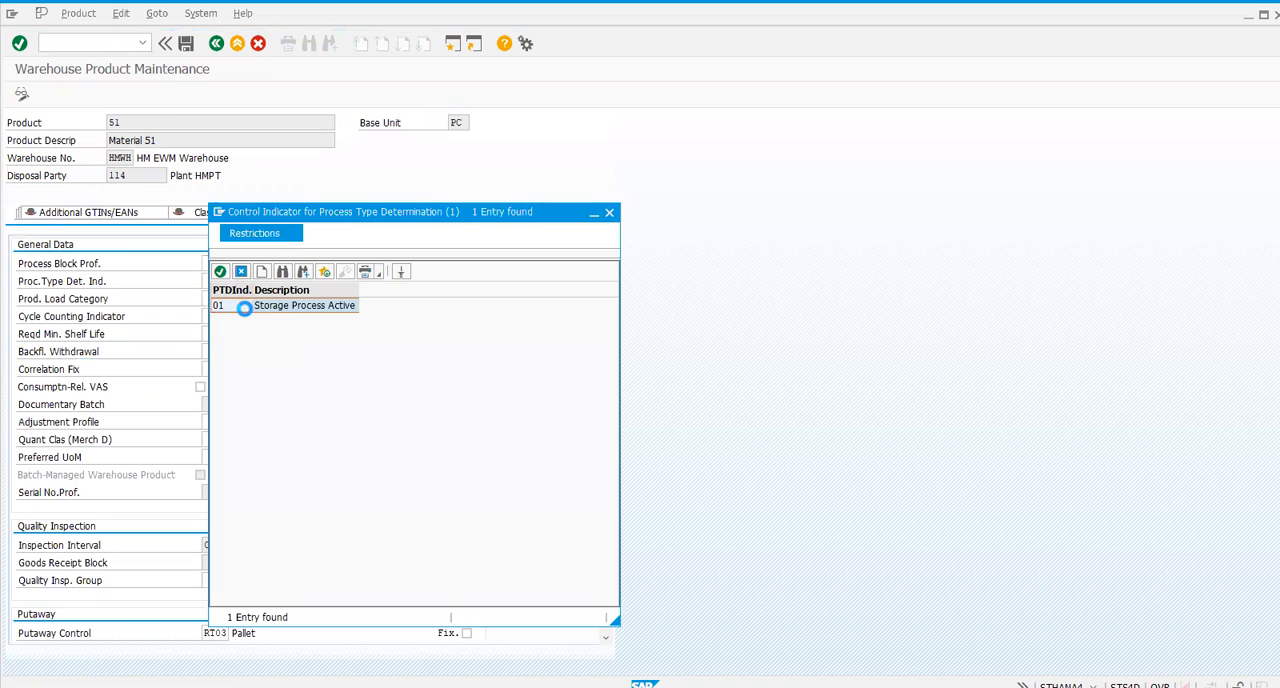
click(185, 44)
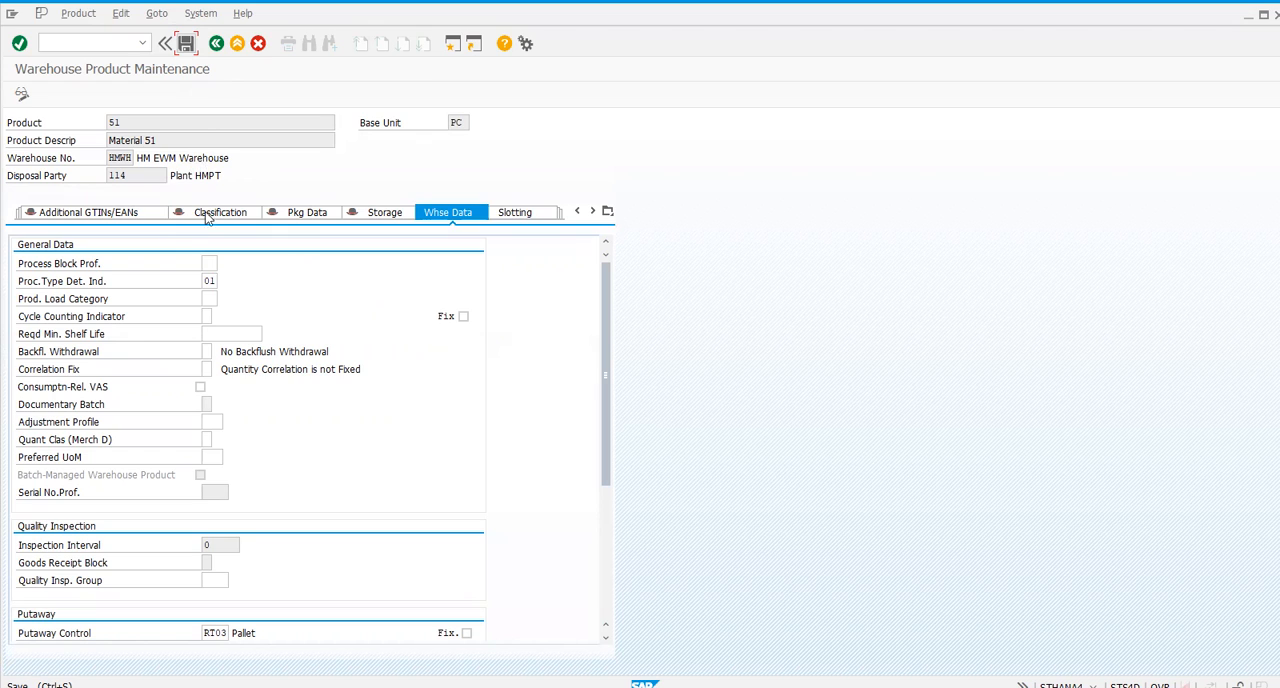
- Save product 51's warehouse data and open the SAP Reference IMG through transaction /nspro
click(185, 44)
click(105, 45)
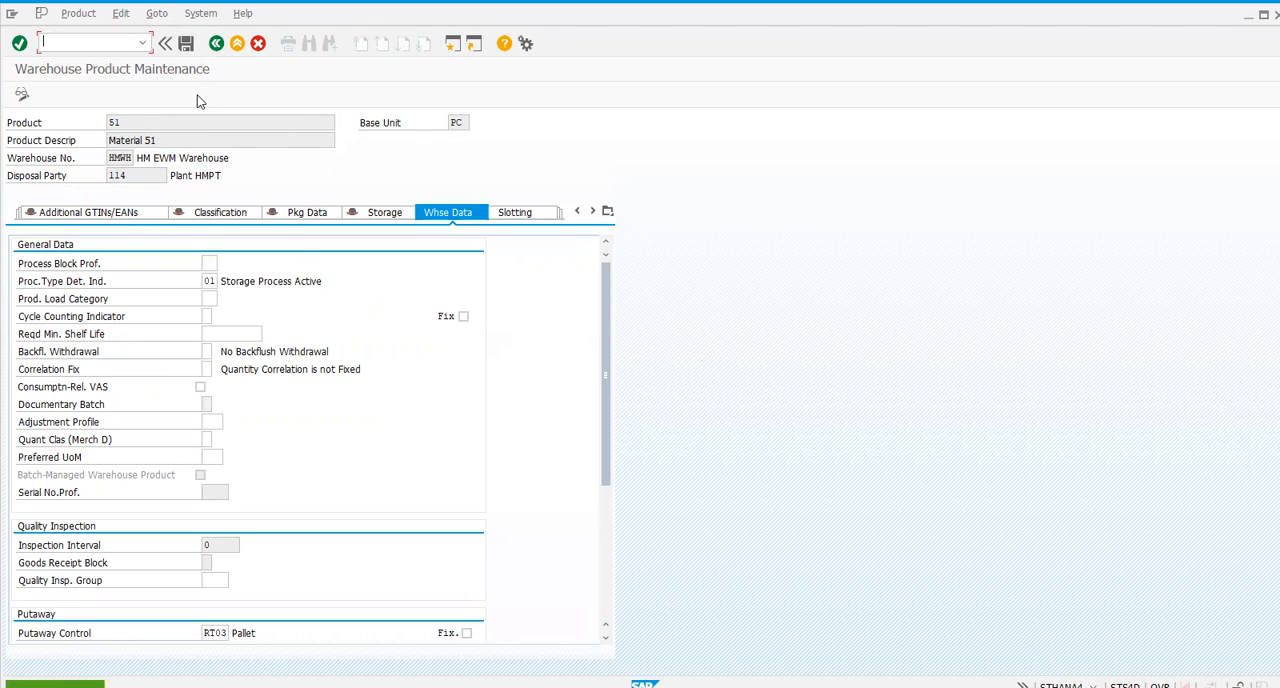
text(/nsp)
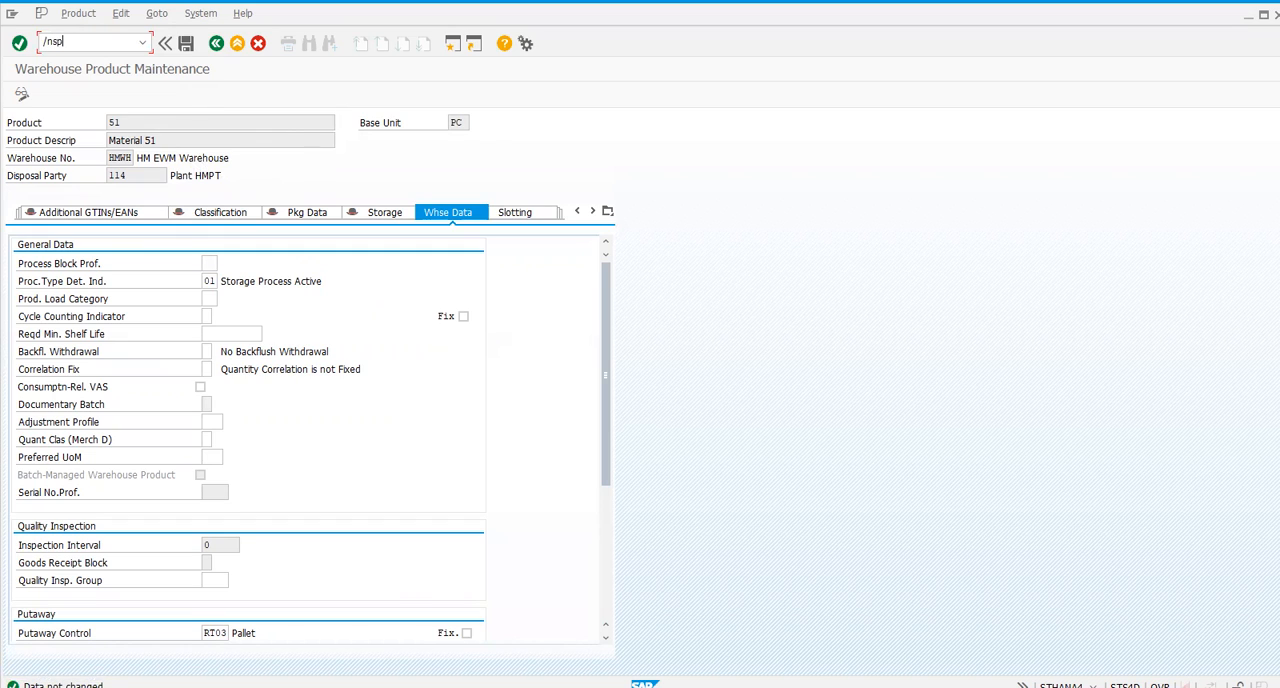
text(ro)
key(Return)
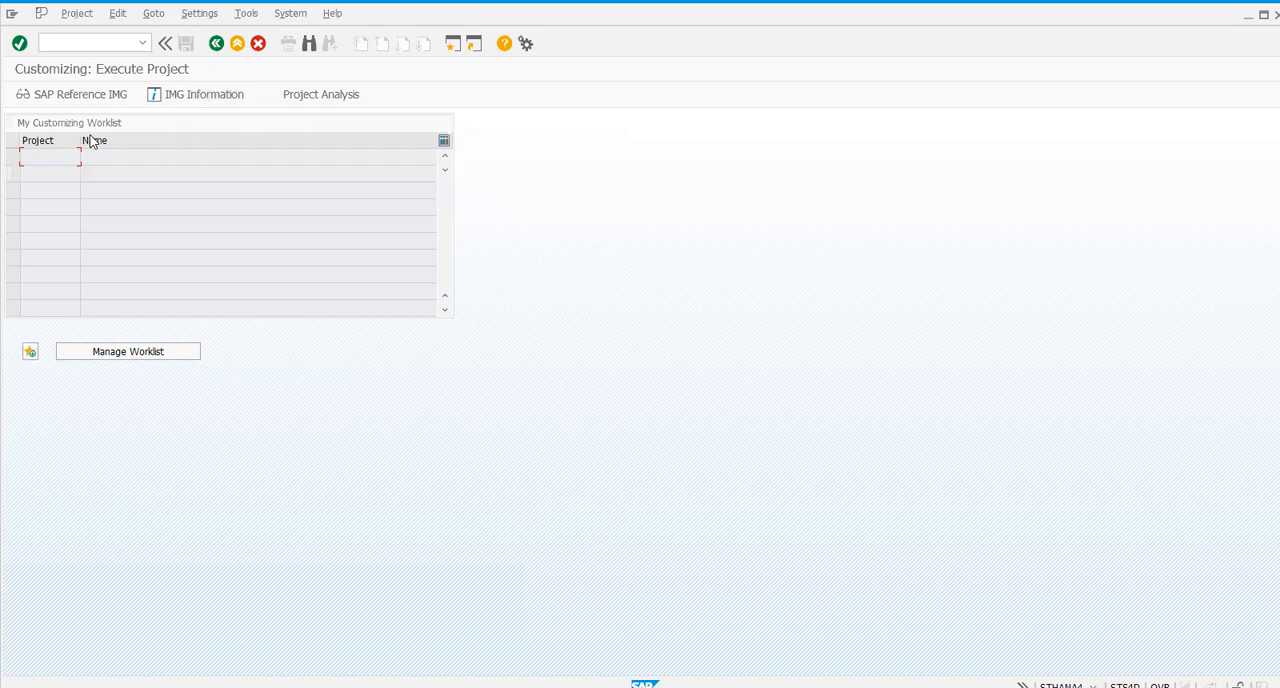
click(83, 98)
- Expand Extended Warehouse Management under SCM Extended Warehouse Management in the implementation guide
click(98, 426)
key(Down)
key(Down)
key(Down)
key(Down)
key(Down)
key(Down)
key(Down)
key(Down)
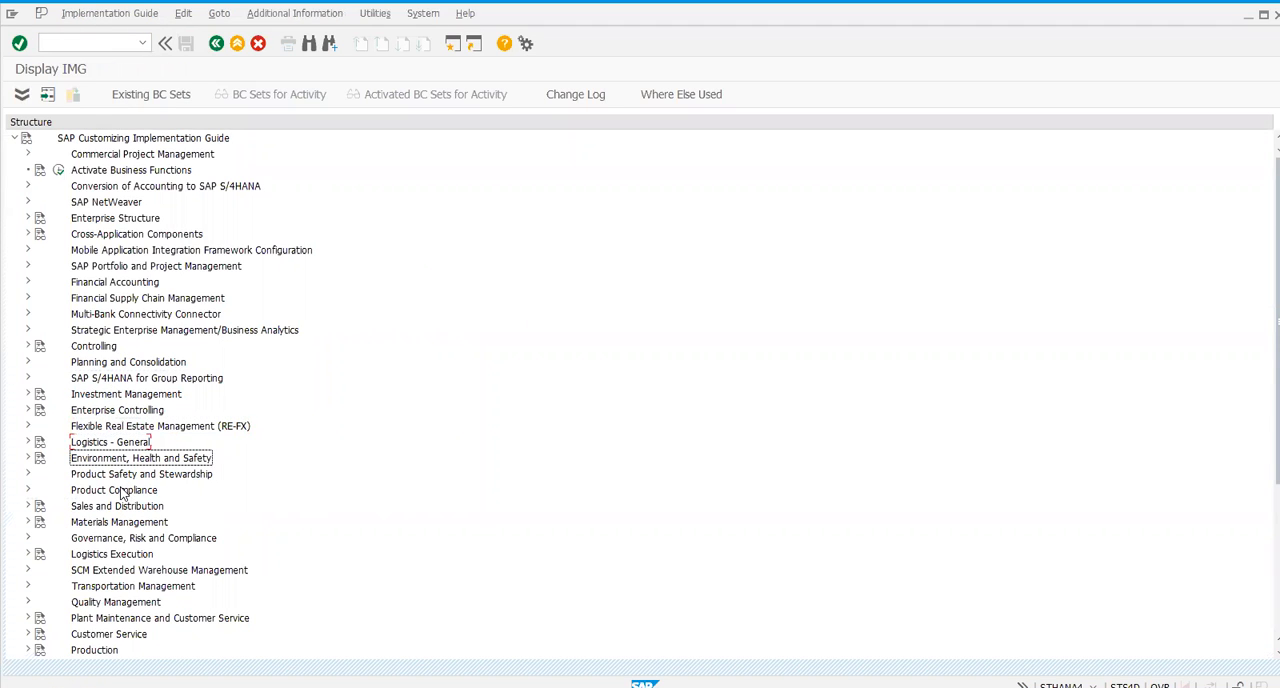
key(Down)
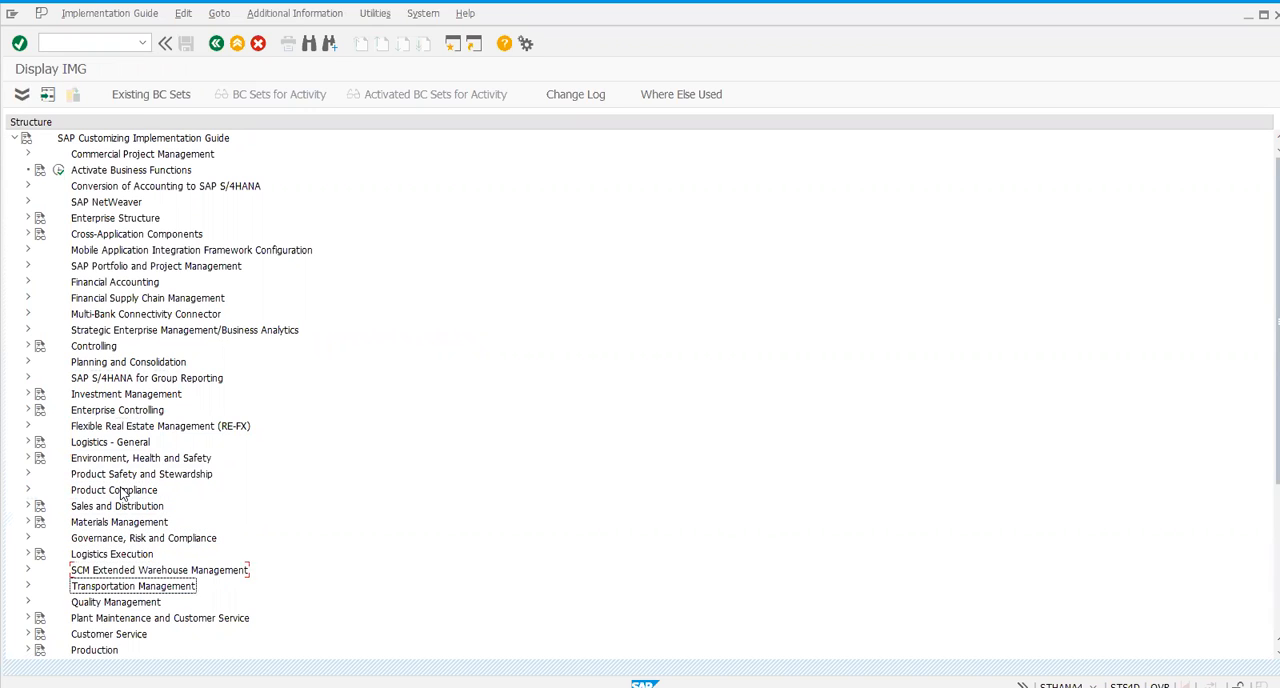
key(Right)
key(Down)
key(Right)
- Expand Cross-Process Settings and its Warehouse Task node in the implementation guide
key(Down)
key(Down)
key(Down)
key(Down)
key(Down)
key(Down)
key(Down)
key(Up)
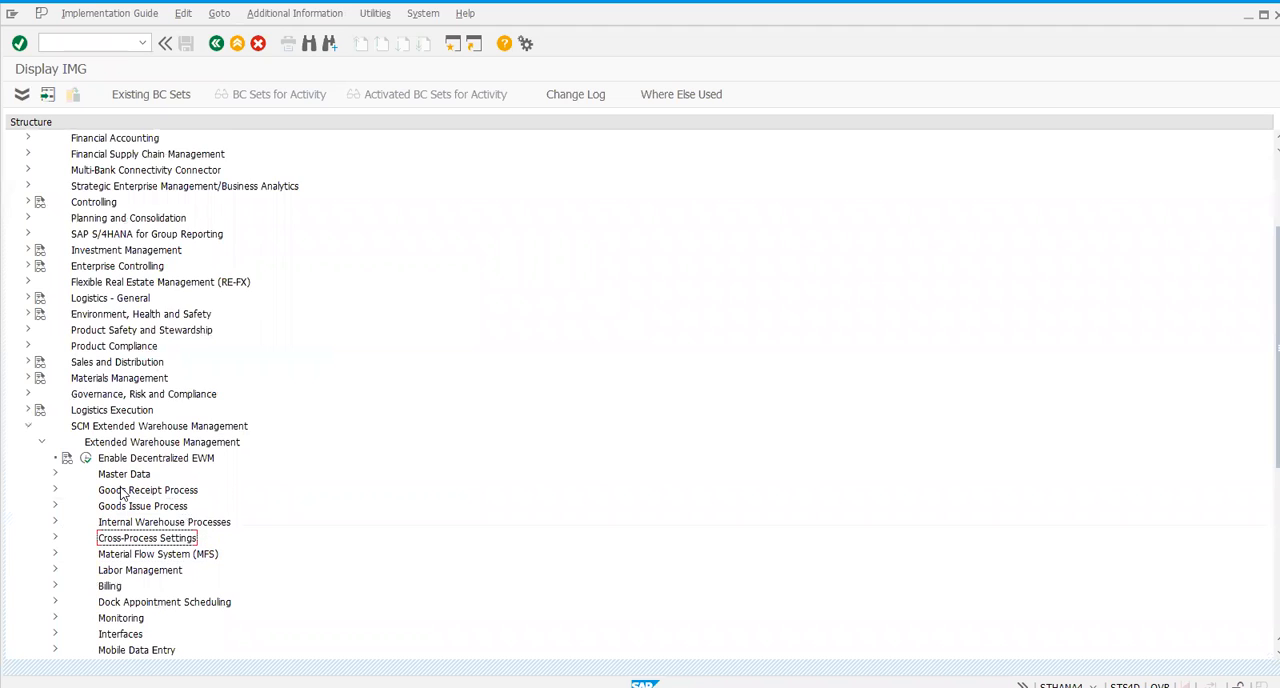
key(Right)
key(Down)
key(Down)
key(Down)
key(Down)
key(Down)
key(Right)
- Open the Determine Warehouse Process Type activity under Warehouse Task
key(Down)
key(Down)
key(Down)
key(Down)
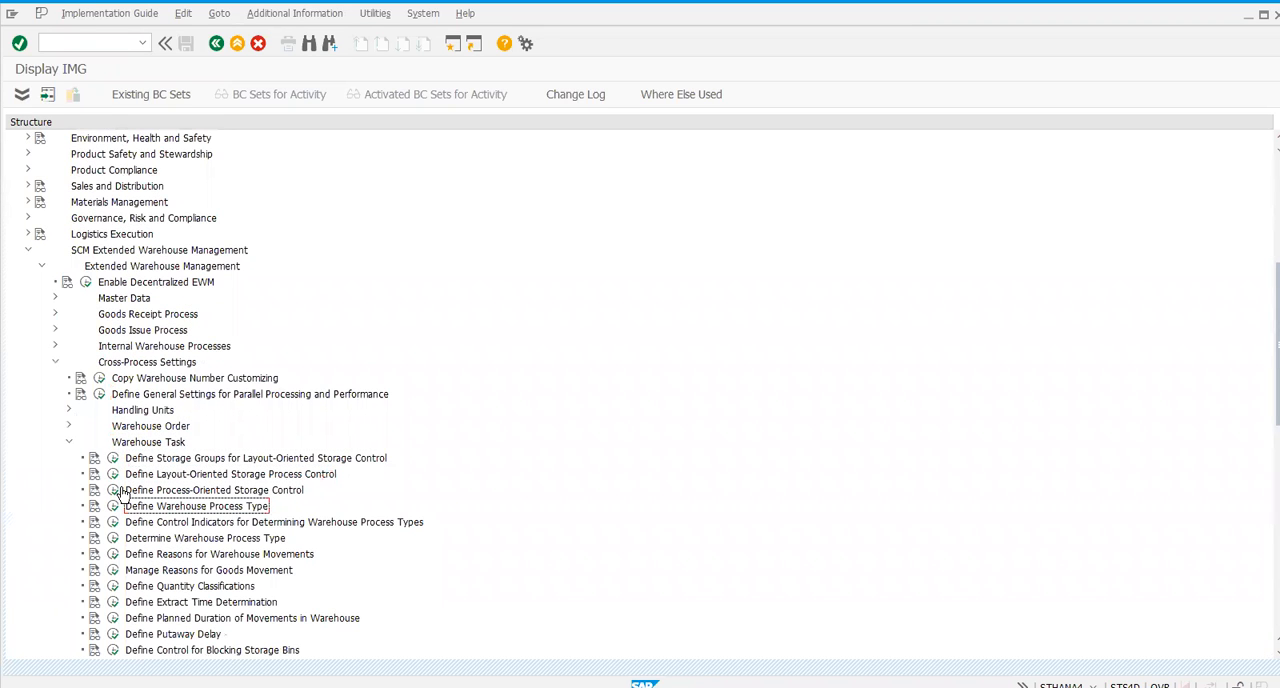
key(Down)
key(Down)
key(Up)
key(Down)
key(Left)
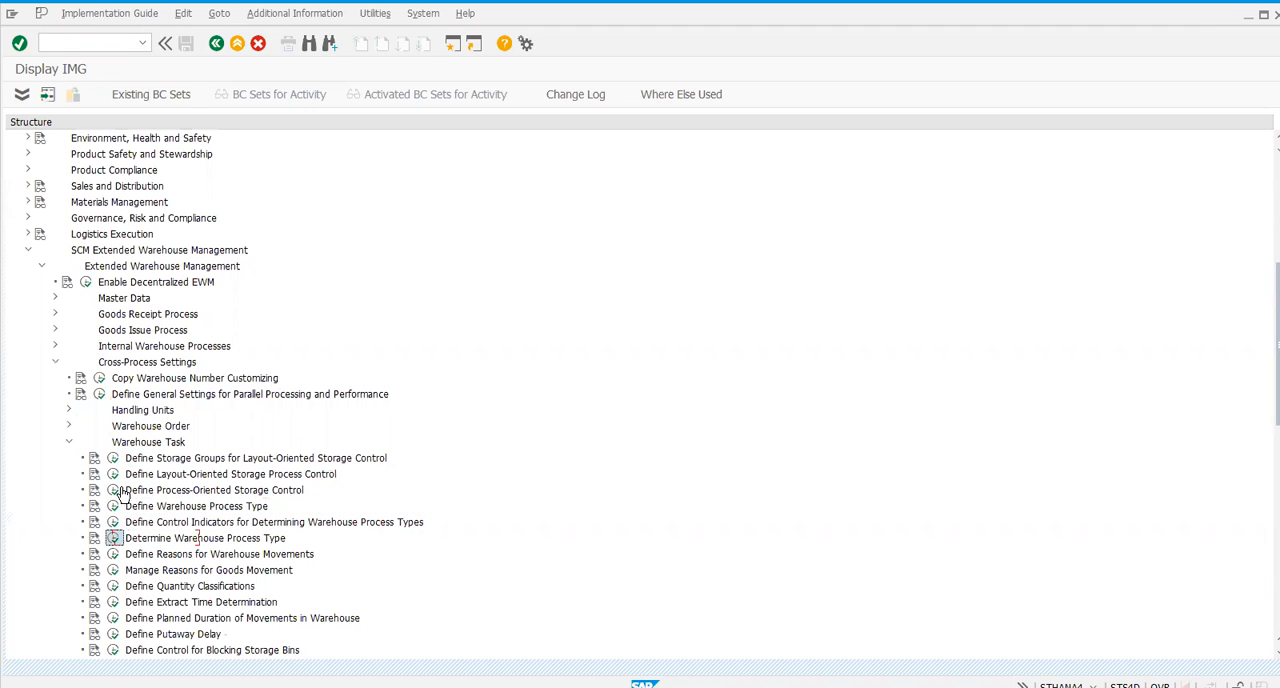
key(Return)
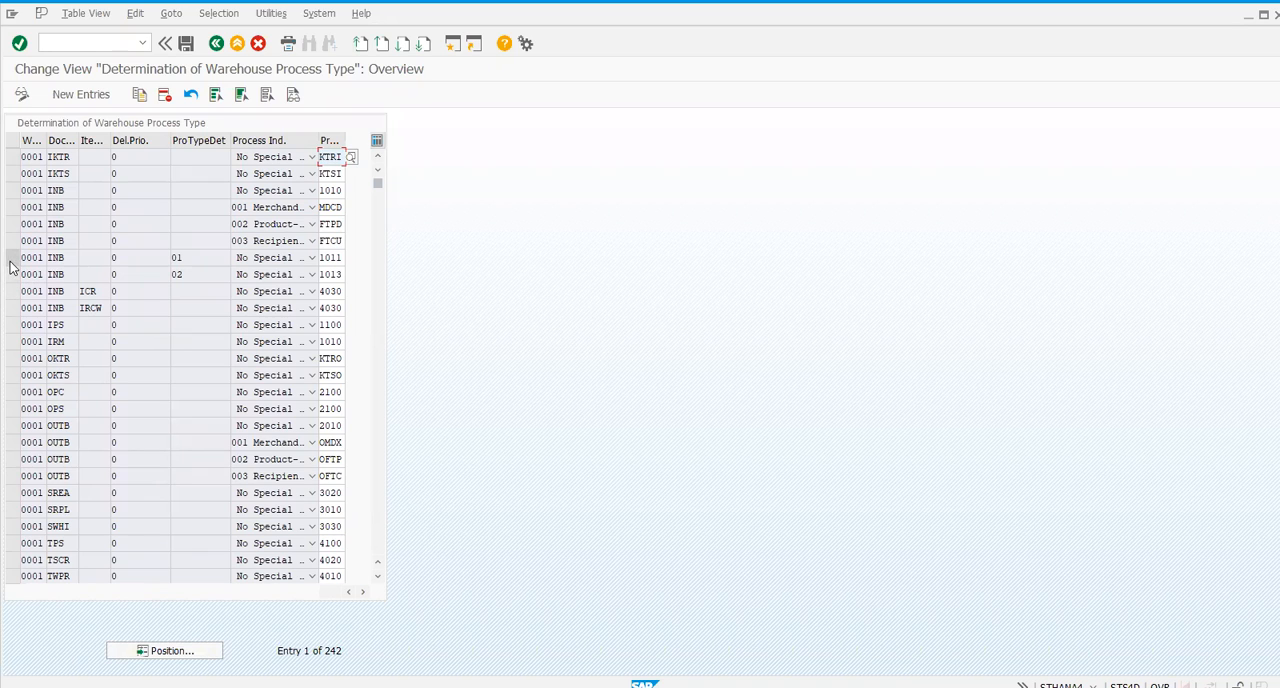
- Copy warehouse 0001's INB entry with process type determination indicator 01 and set the copy's warehouse number to HMWH
click(12, 259)
click(139, 94)
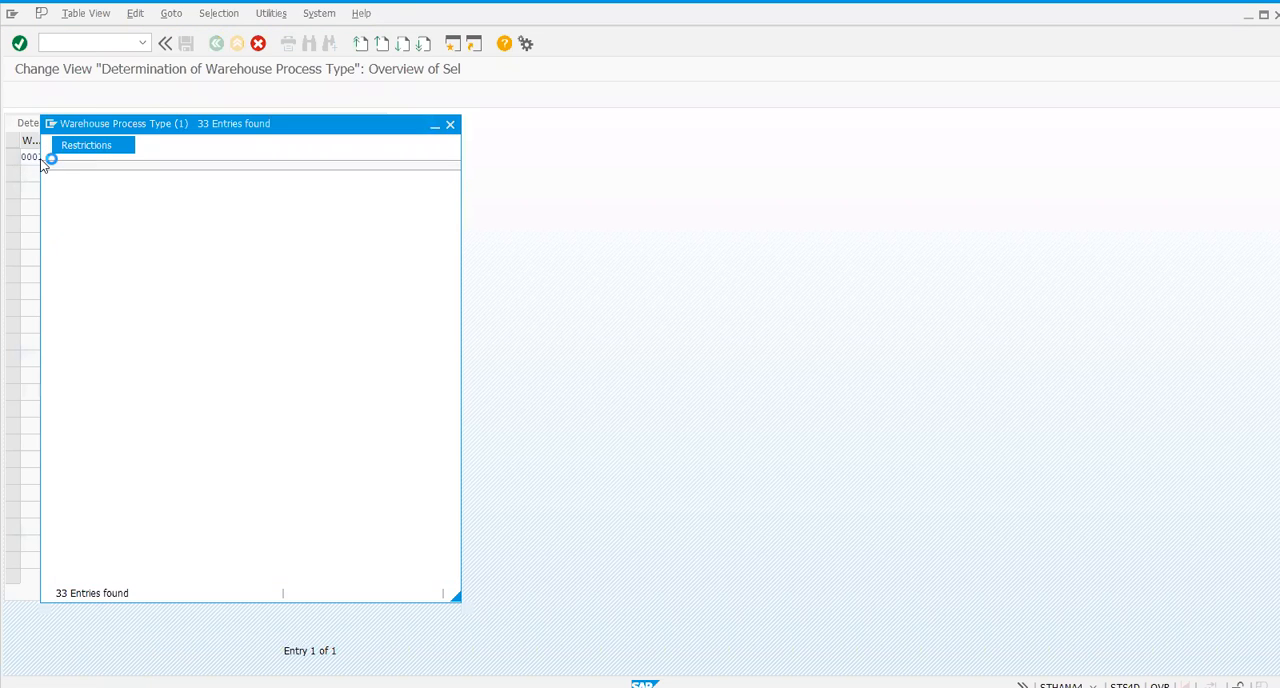
click(40, 157)
key(BackSpace)
key(BackSpace)
key(BackSpace)
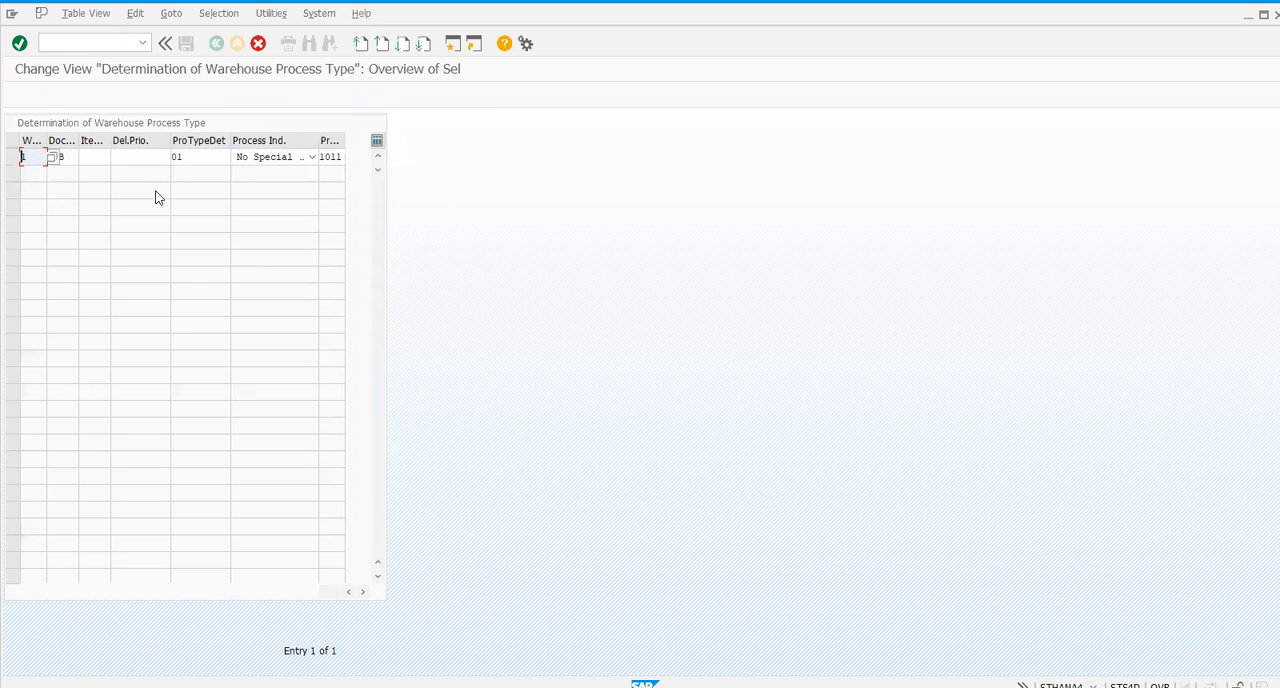
text(hmwg)
key(BackSpace)
text(H)
- Set the copied entry's process type to 9999 Warehouse Supervision and save it under customizing request S4DK902480
key(Tab)
key(Tab)
key(Tab)
key(Tab)
key(Tab)
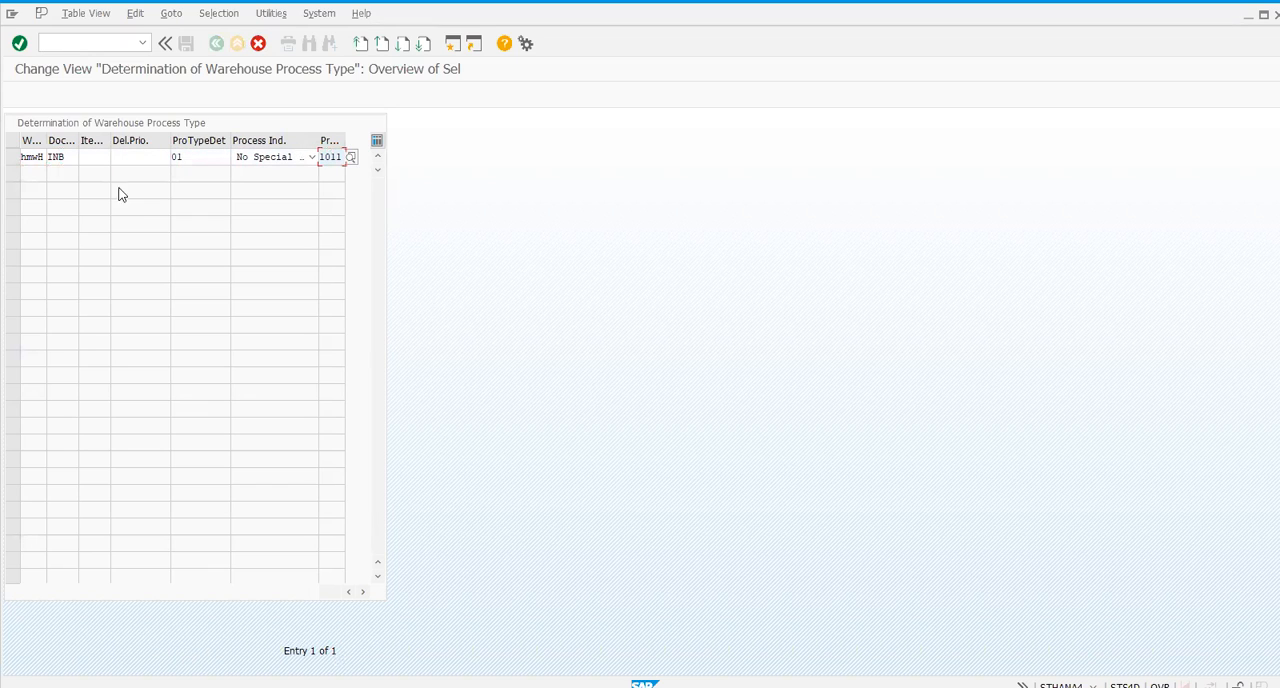
click(351, 158)
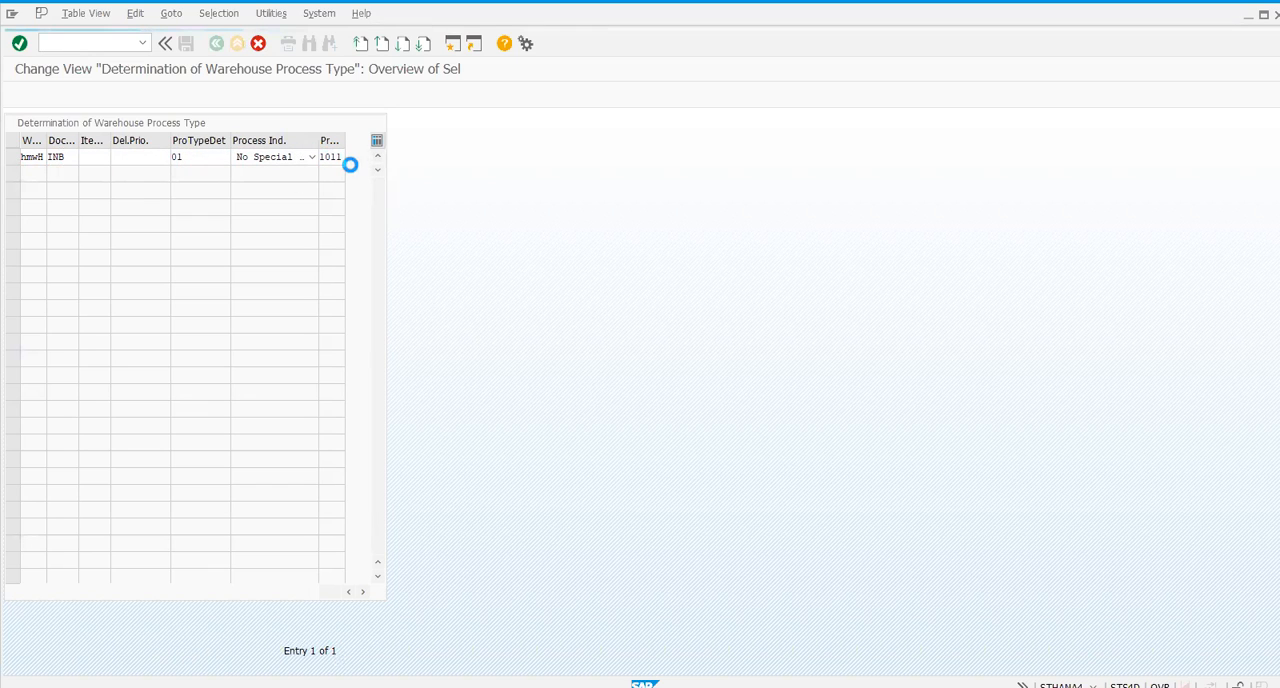
click(143, 251)
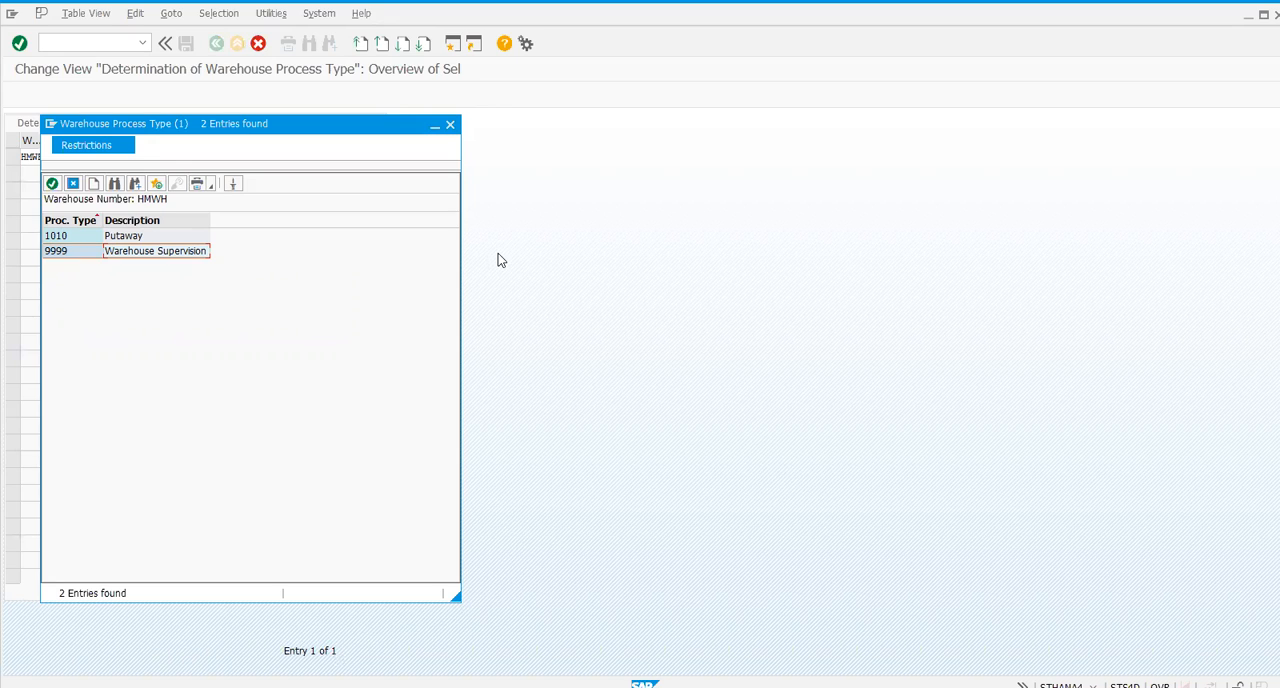
double_click(155, 250)
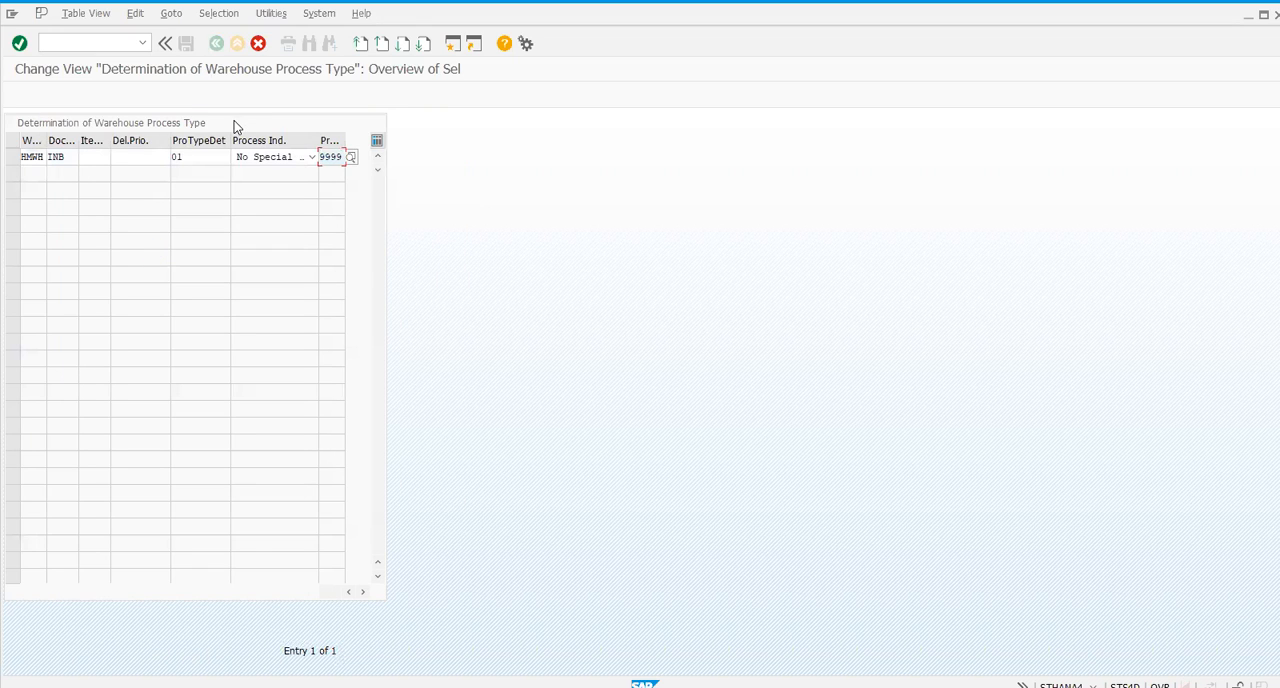
key(Return)
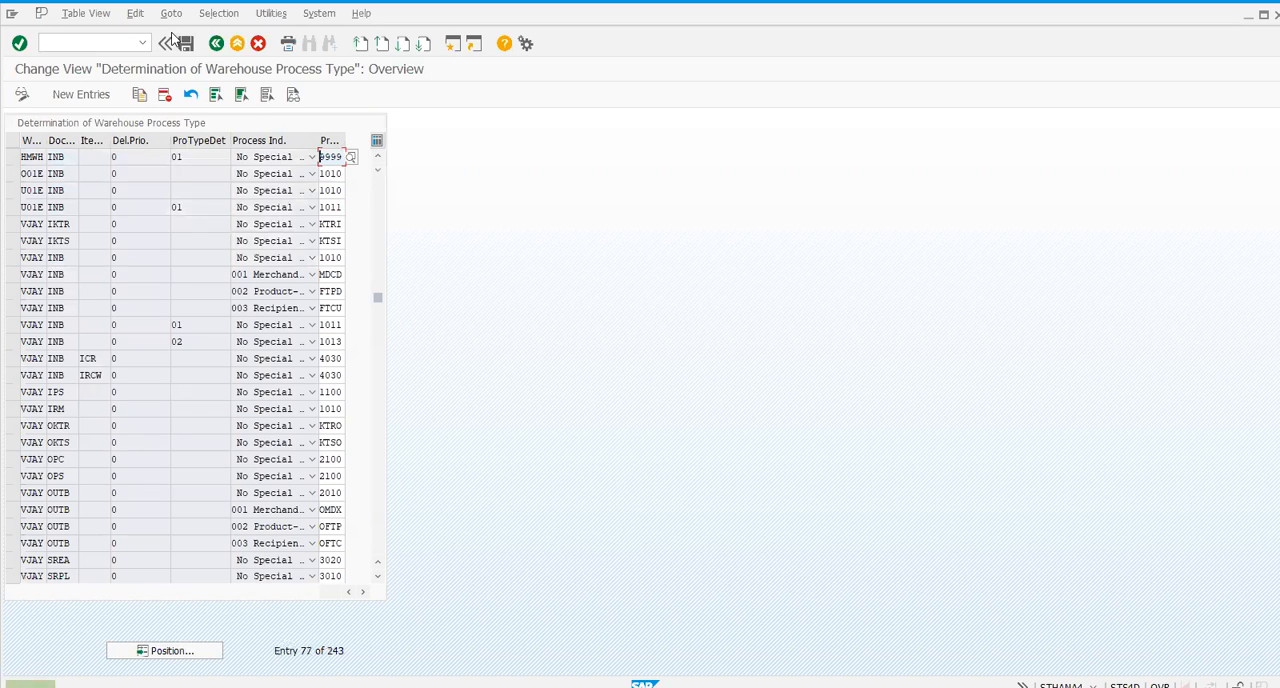
click(186, 45)
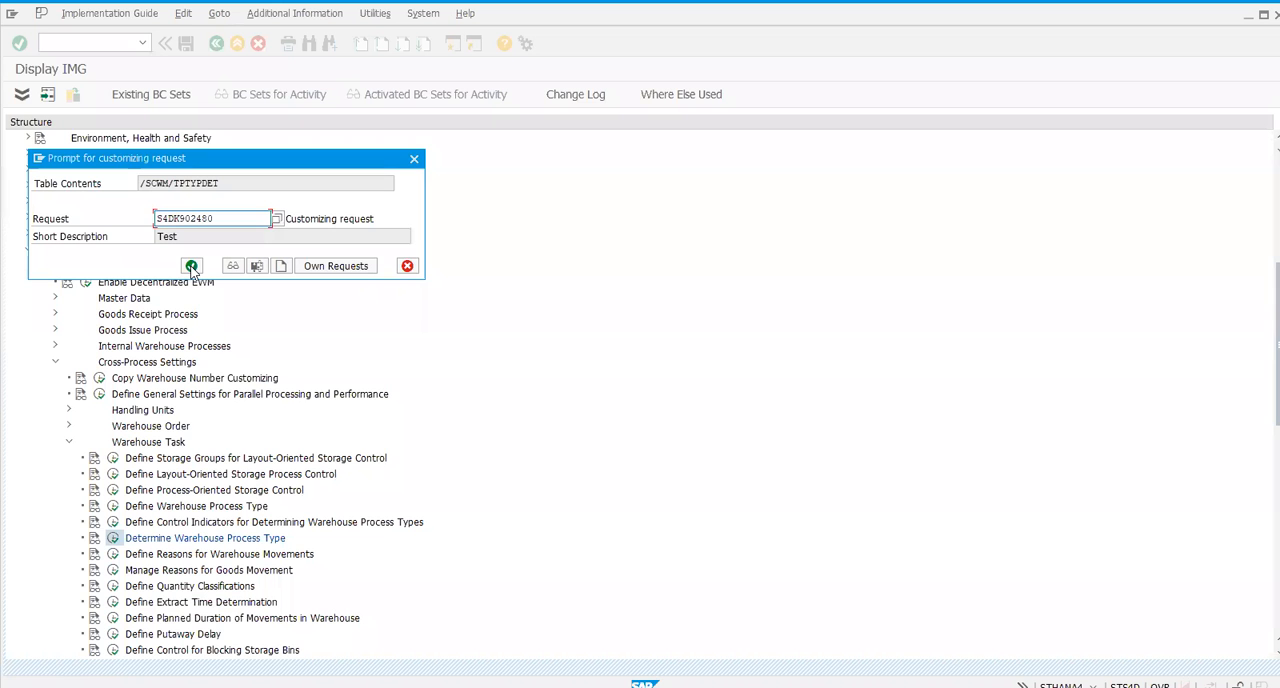
key(Return)
- Run transaction /nvl31n and start an inbound delivery by entering the purchase order number
click(104, 41)
text(/nvl31)
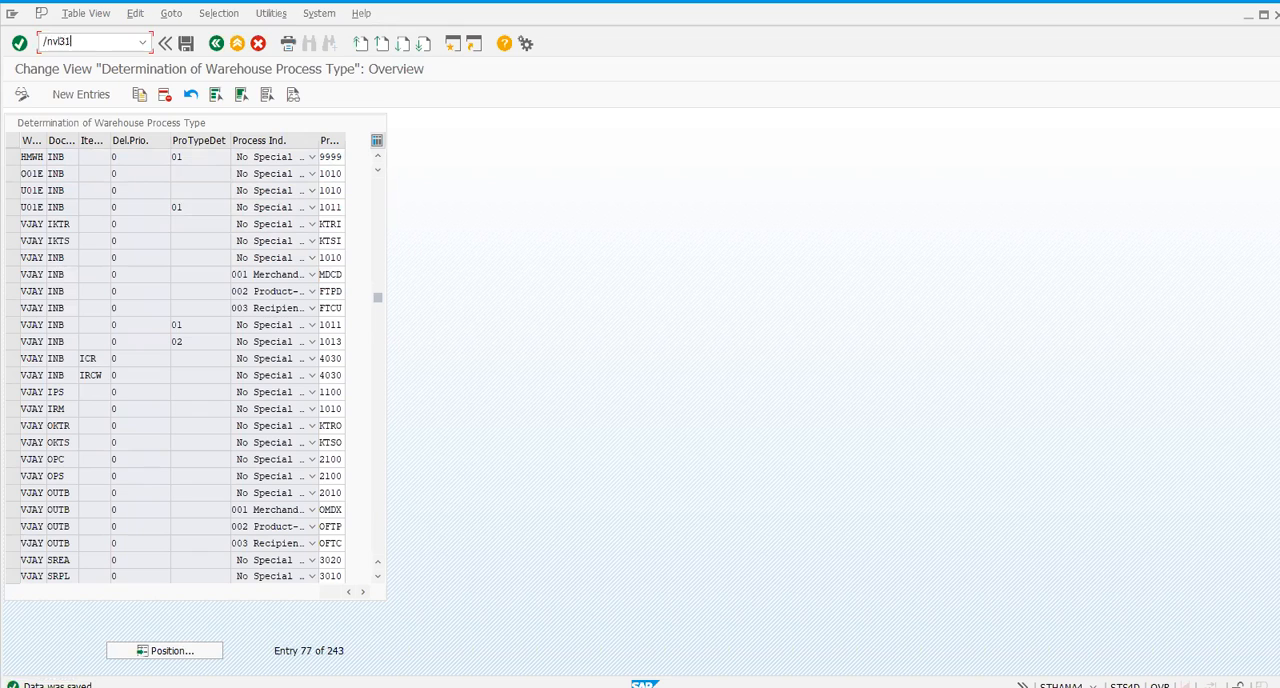
text(n)
key(Return)
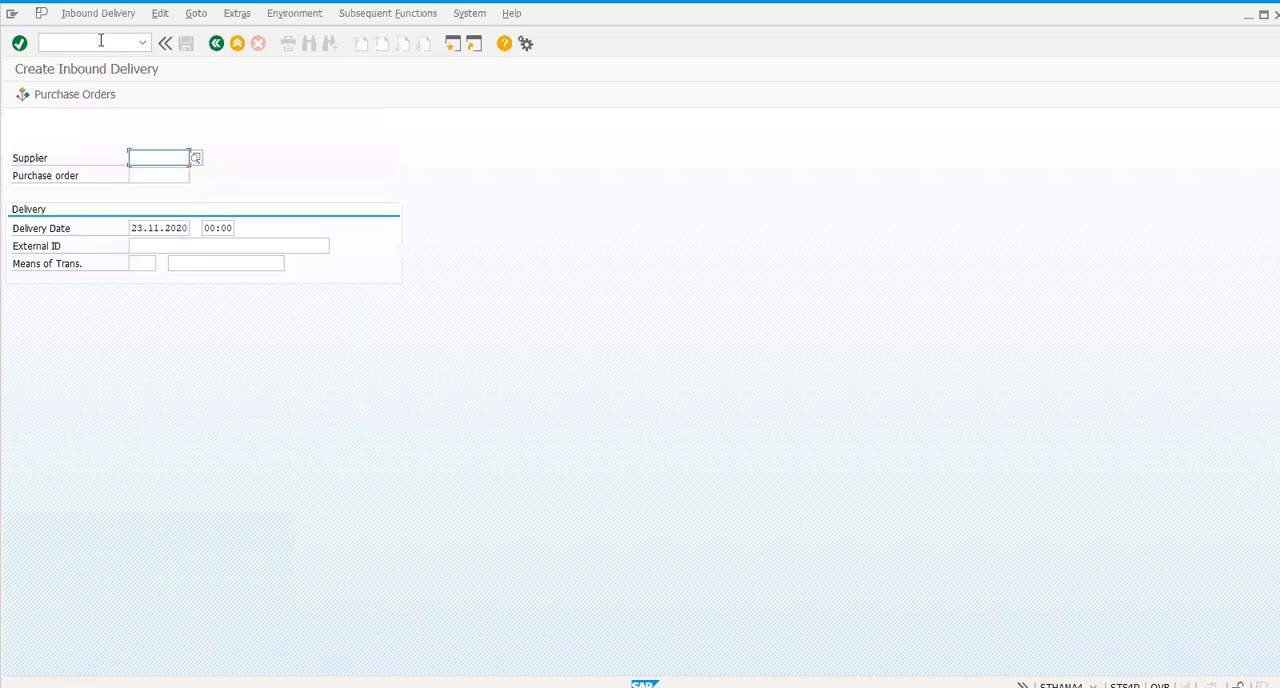
key(Tab)
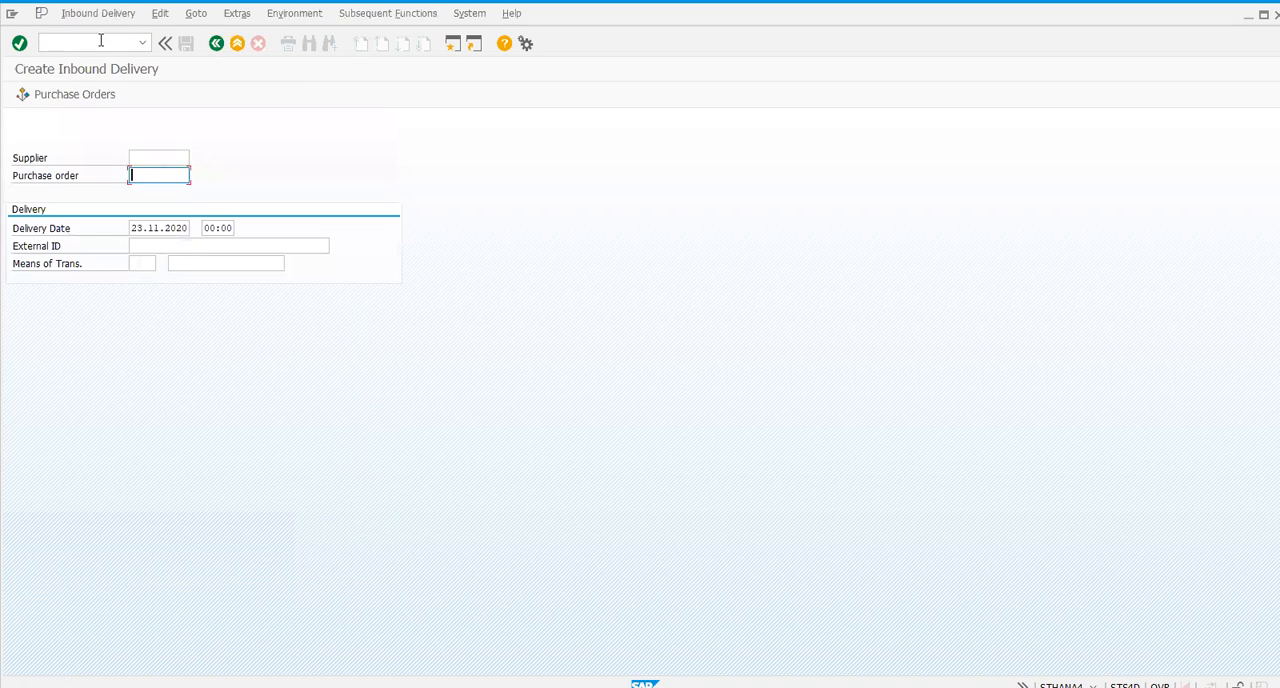
text(4500000015)
key(Return)
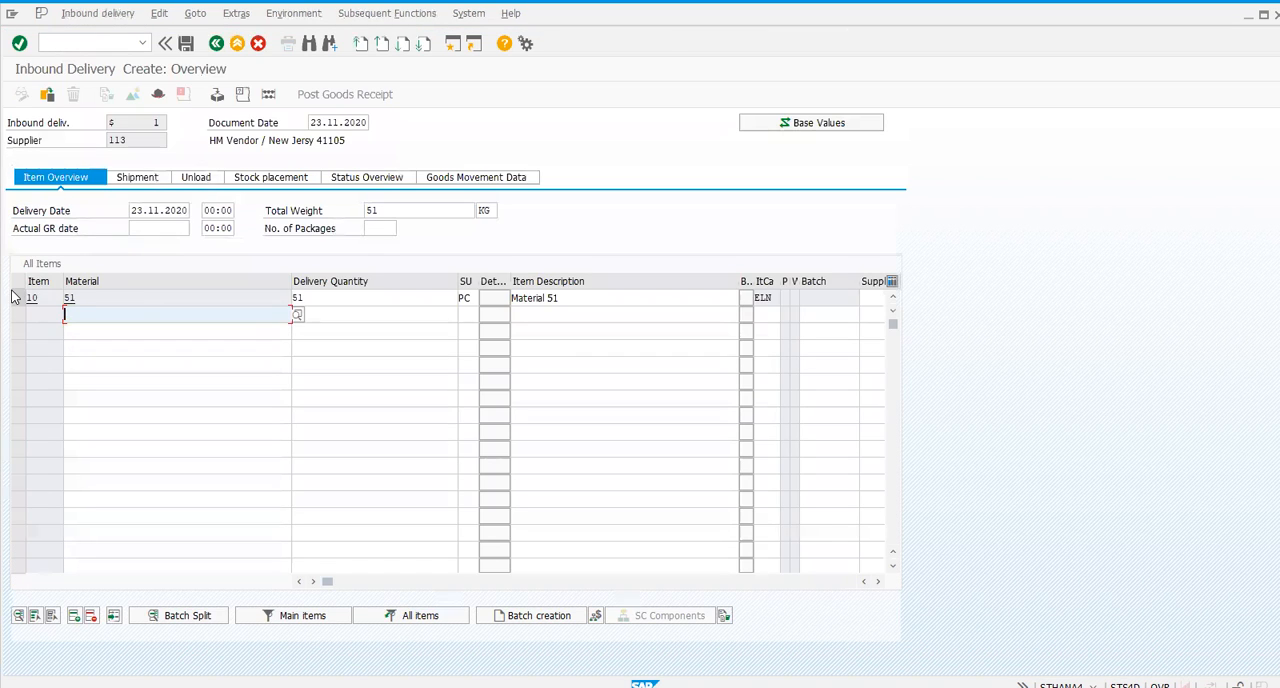
- Set the delivery quantity of item 10, material 51, to 2 PC
click(17, 298)
click(323, 298)
text(2)
key(Return)
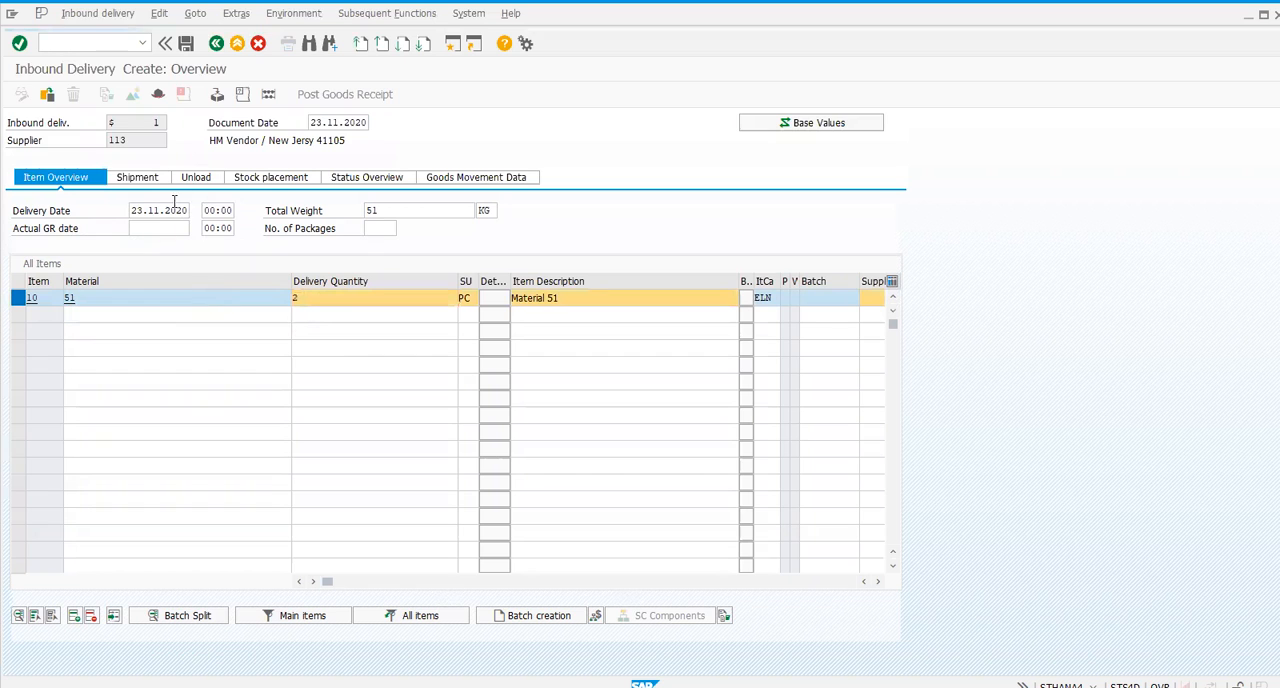
- Open packing for the inbound delivery and create a handling unit with packaging material PACKSQ01
click(217, 95)
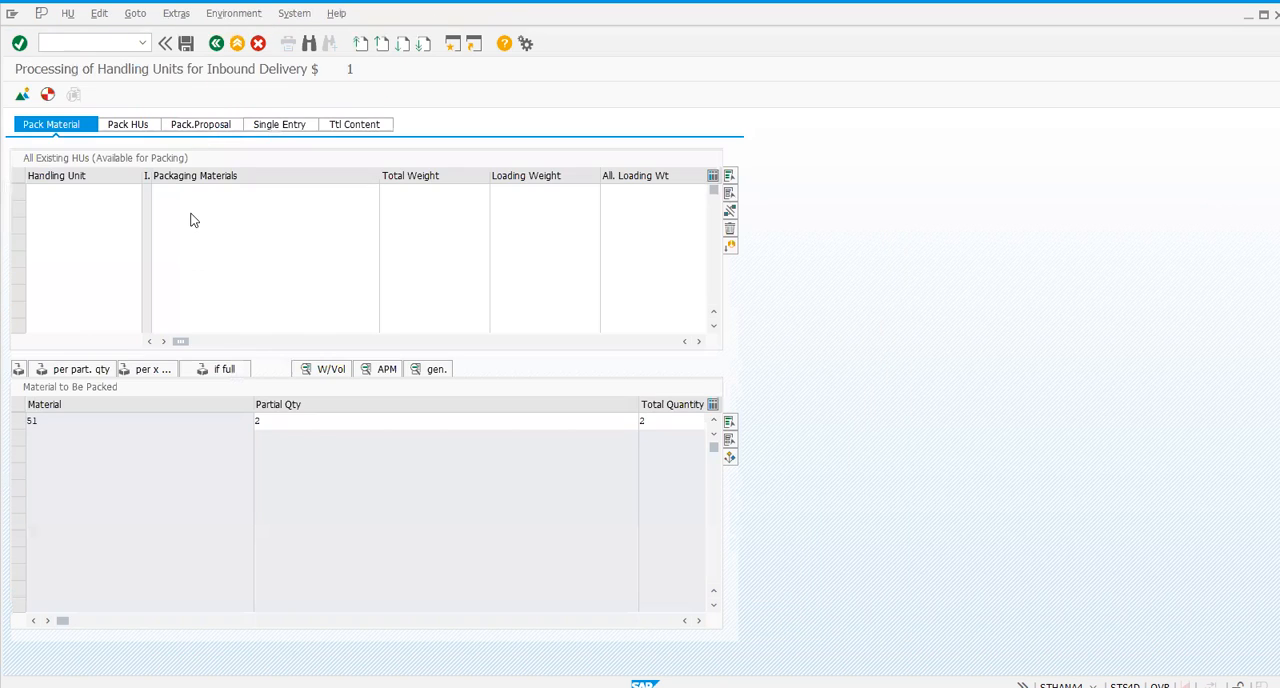
click(196, 192)
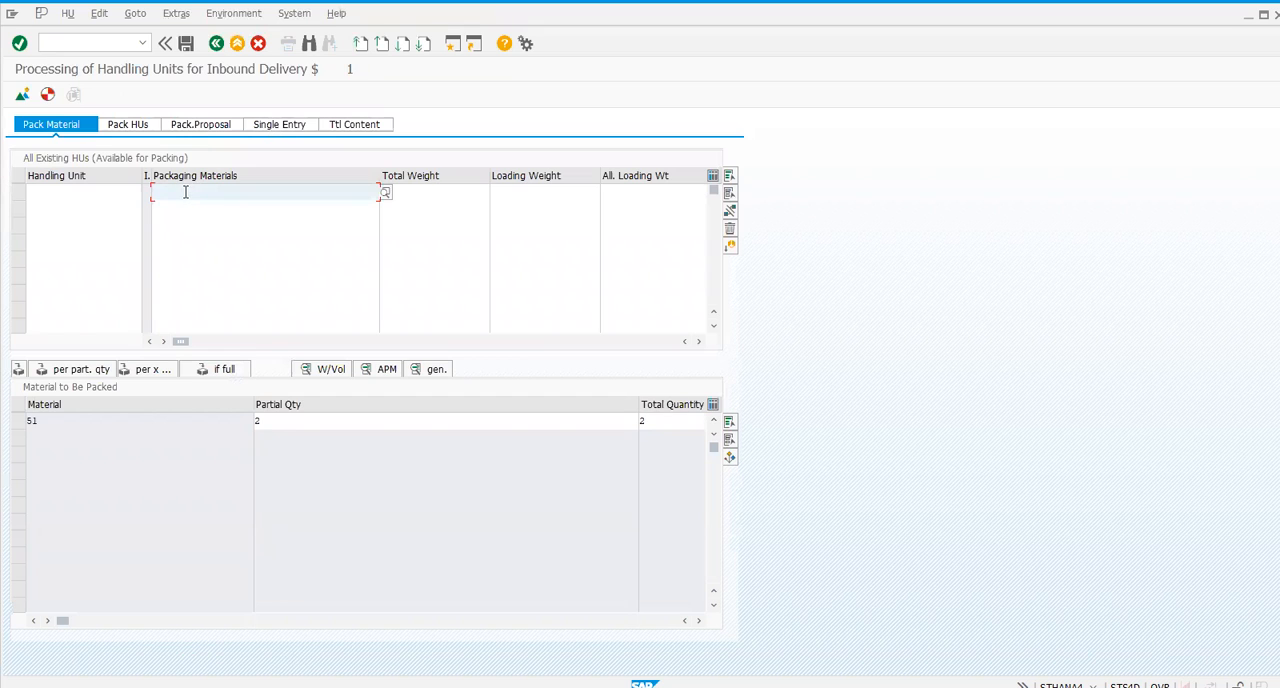
text(pac)
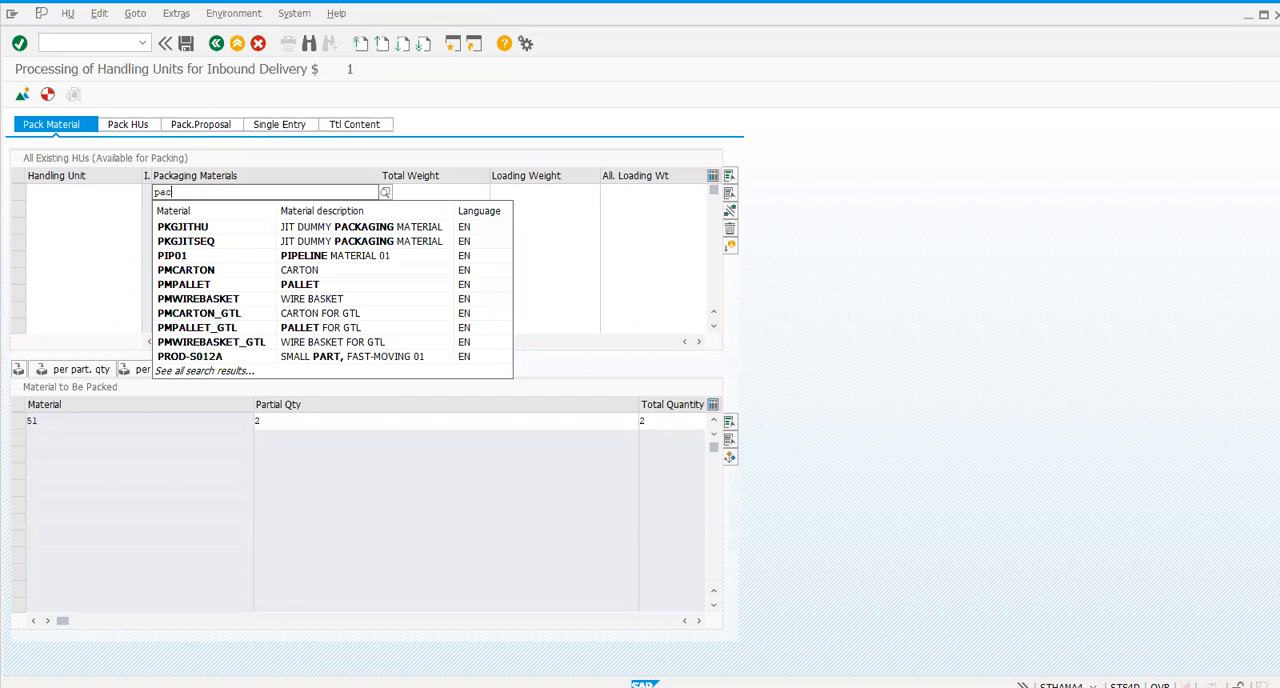
text(k)
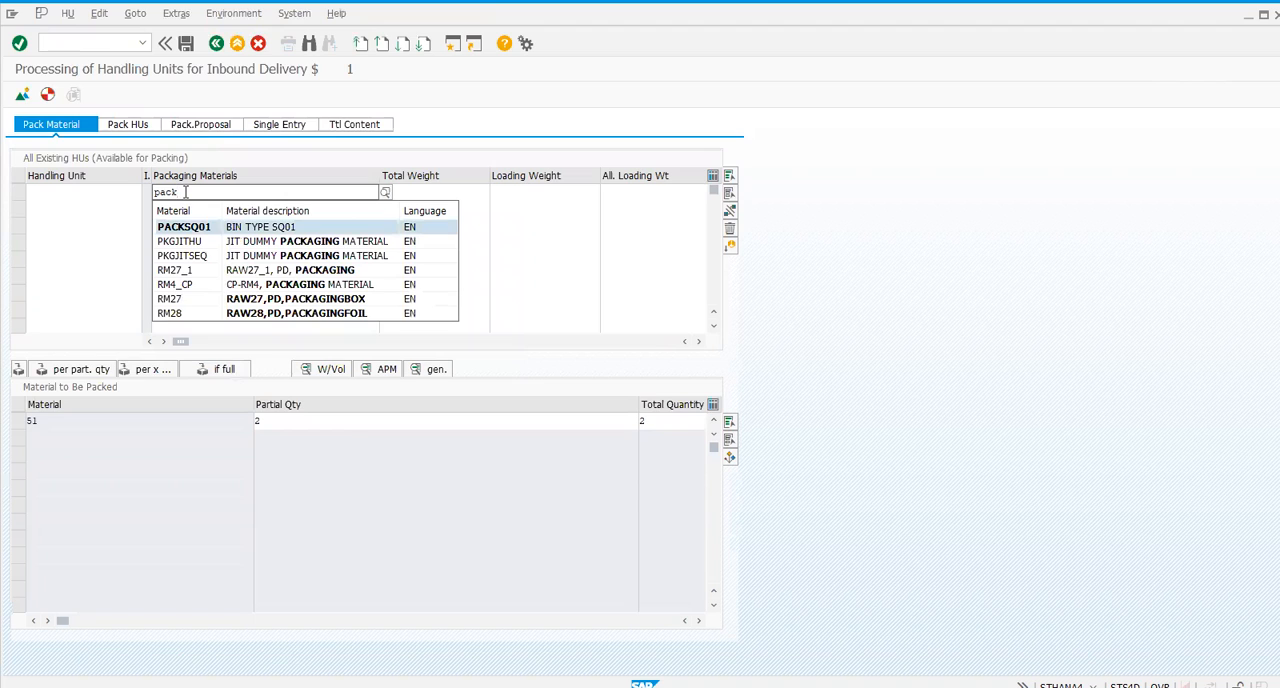
key(Return)
key(Return)
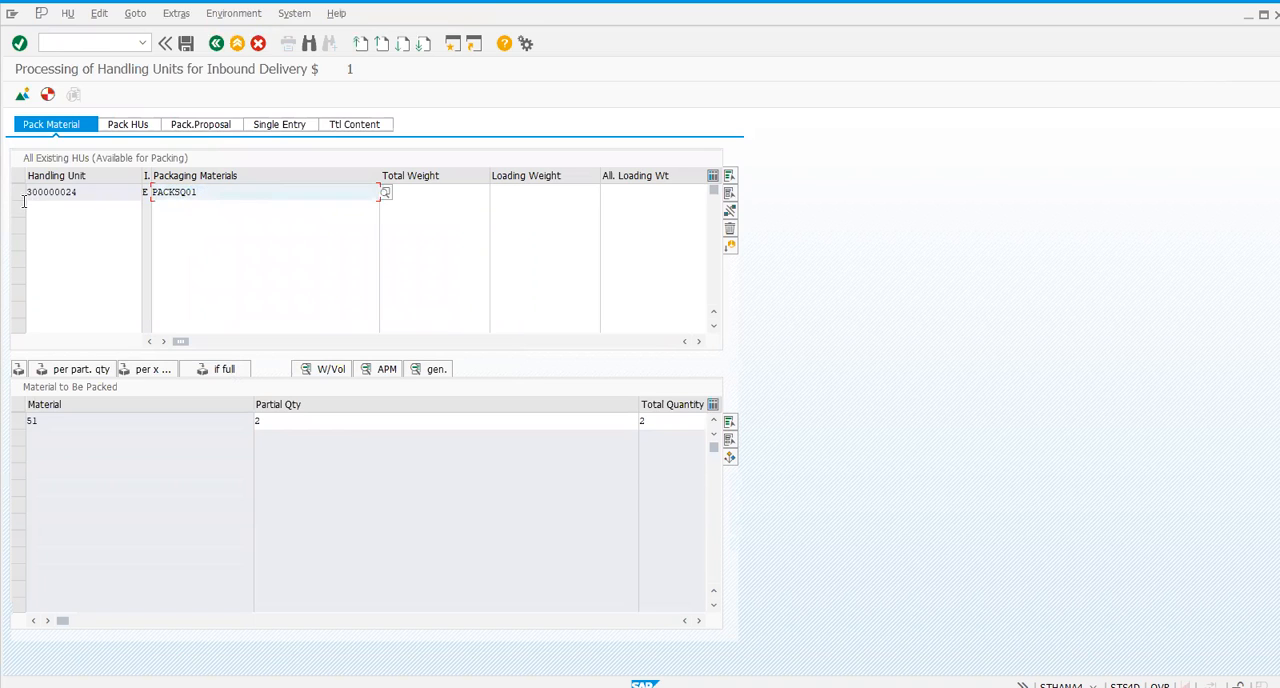
- Set material 51's partial quantity to 1 and pack it into new handling units per partial quantity
click(14, 195)
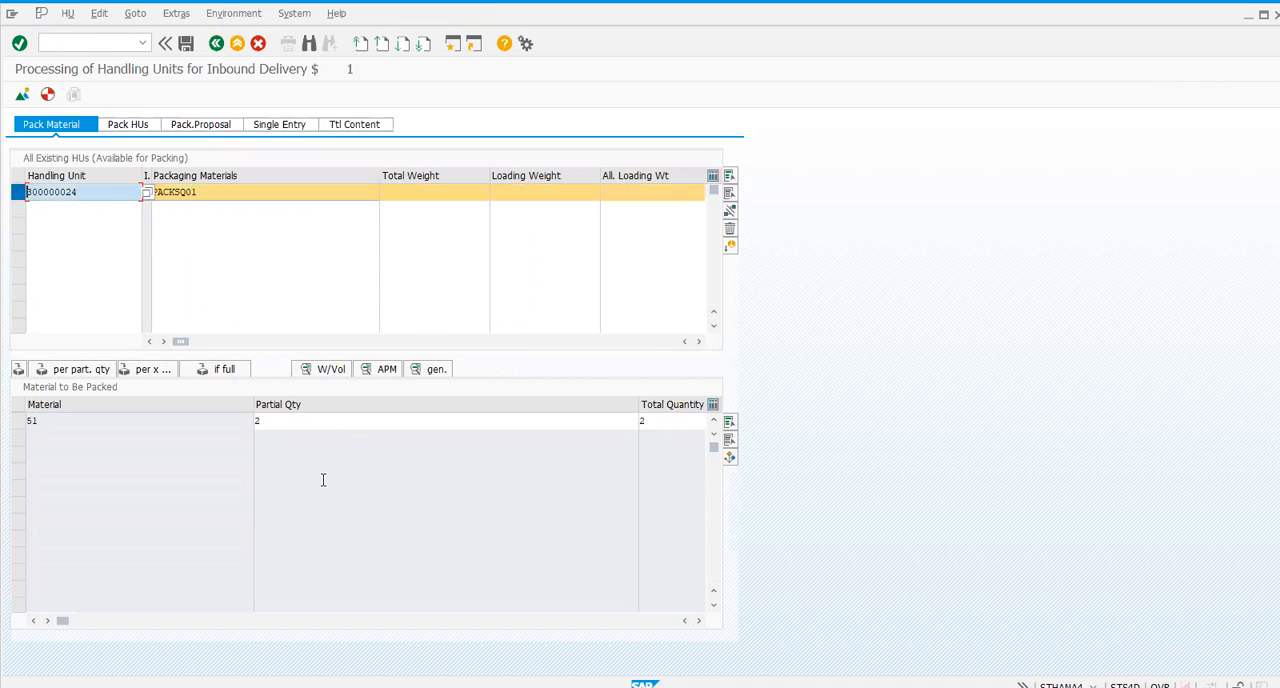
click(299, 422)
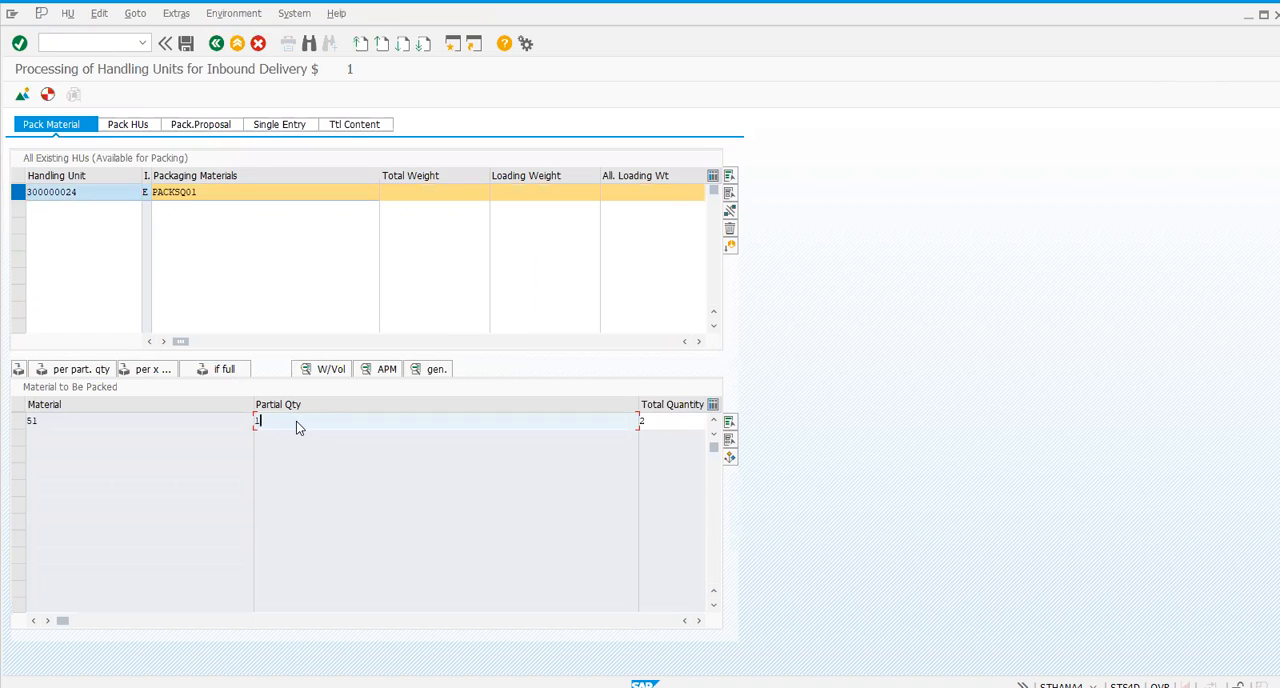
key(Return)
click(16, 421)
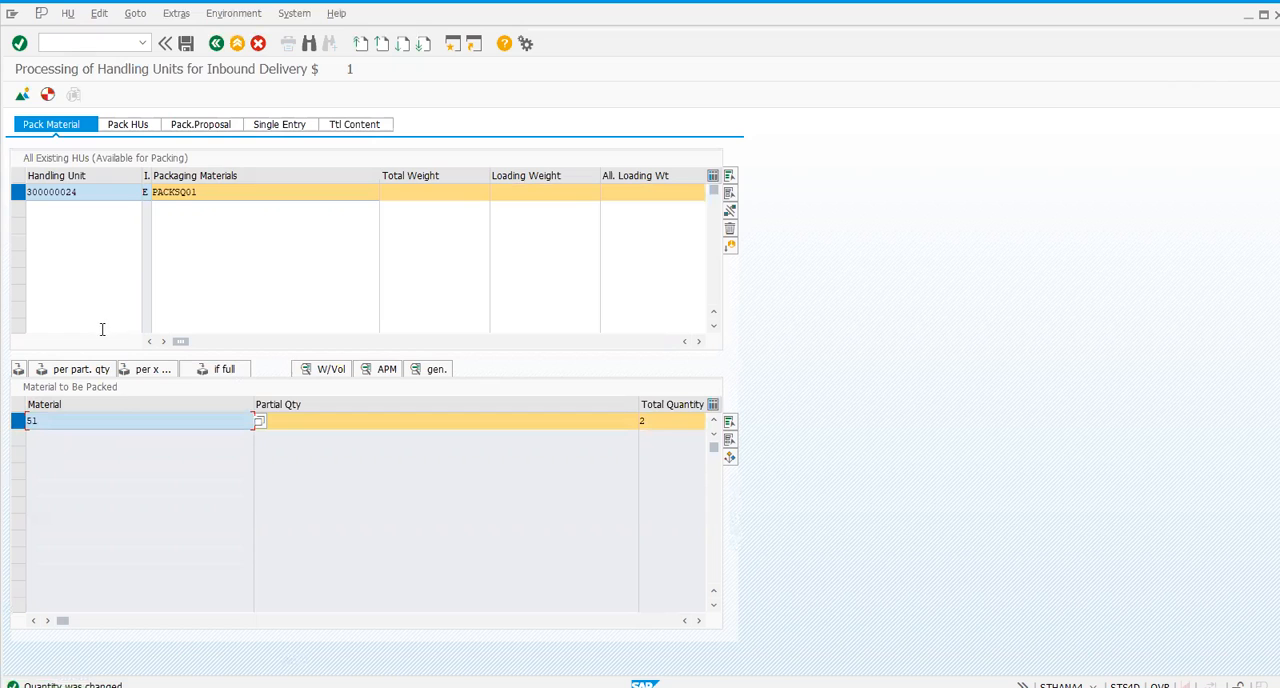
click(82, 369)
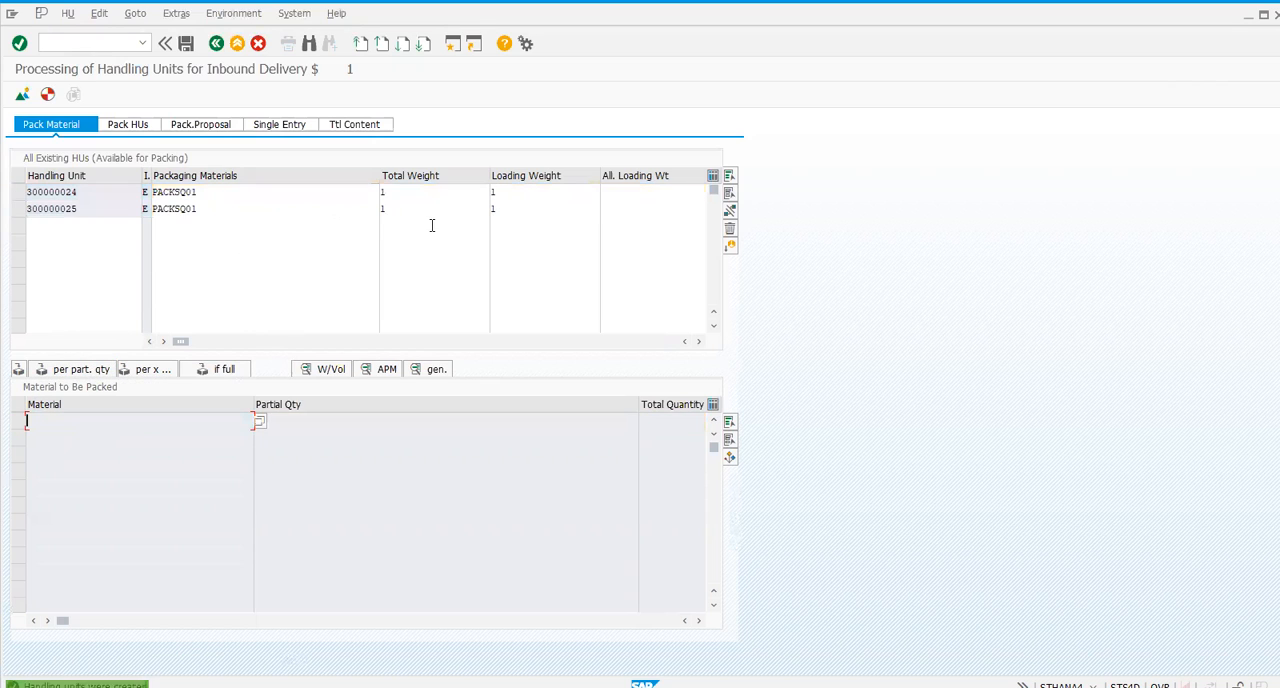
- Save the packed inbound delivery and open it in change mode
click(190, 47)
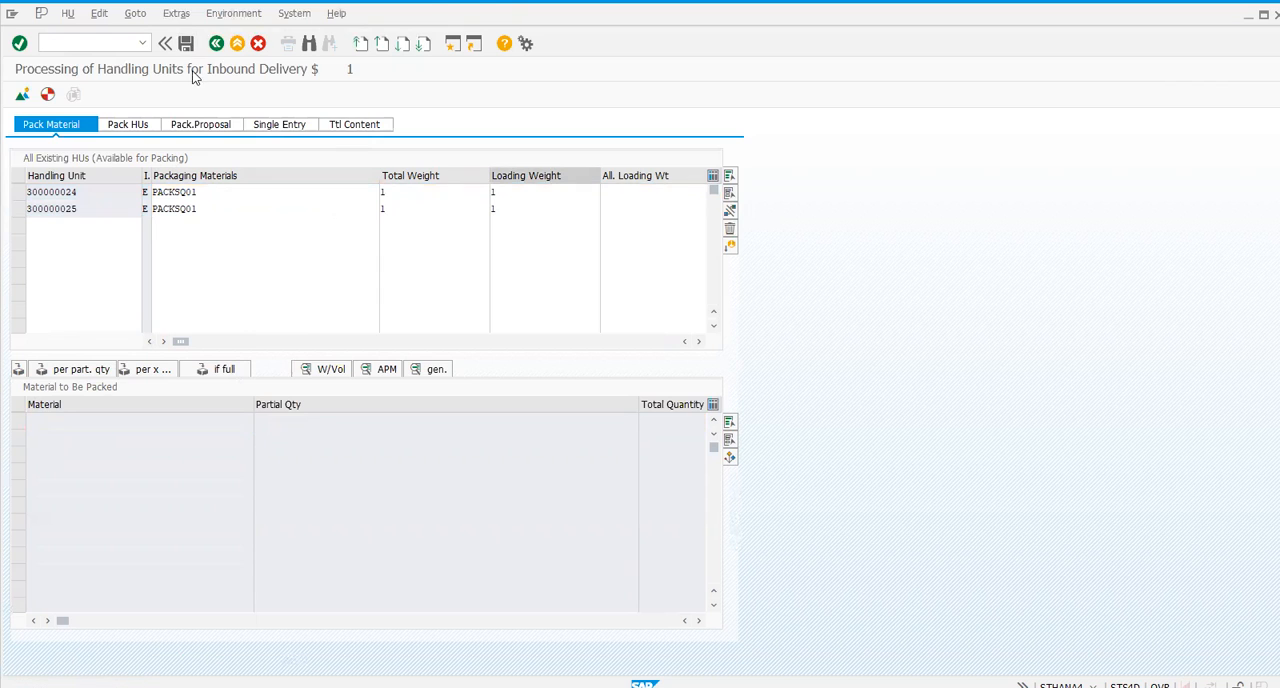
click(110, 21)
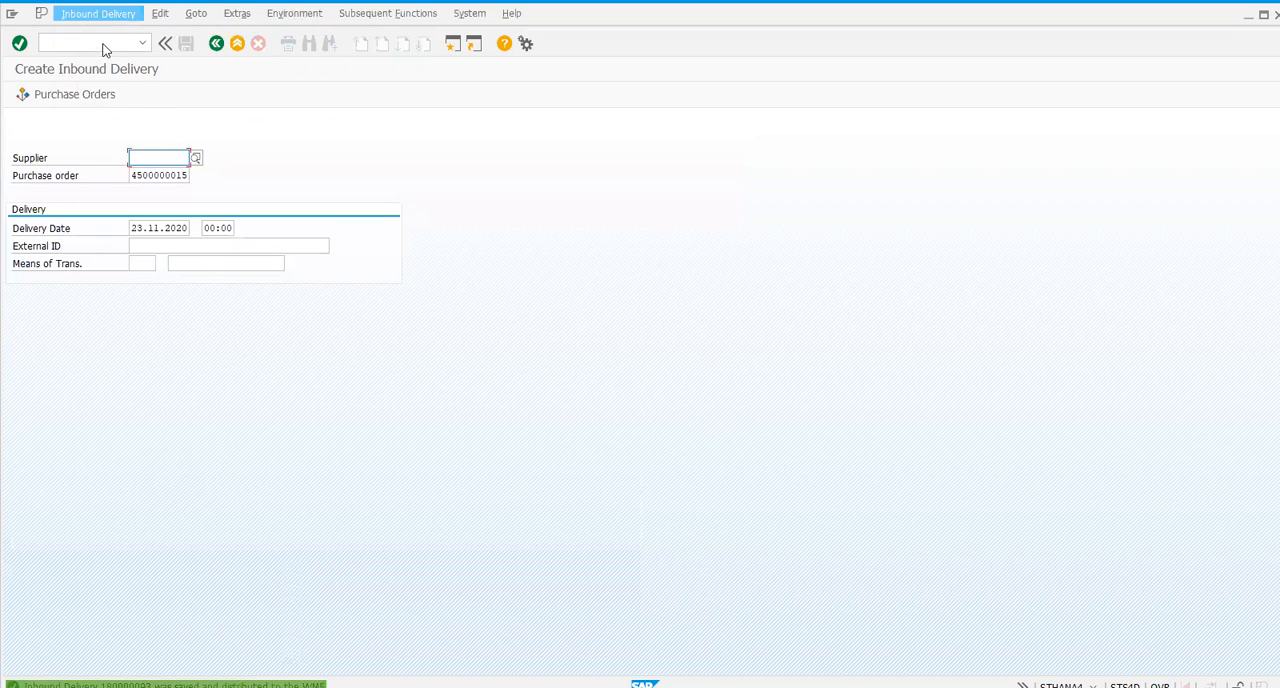
click(104, 68)
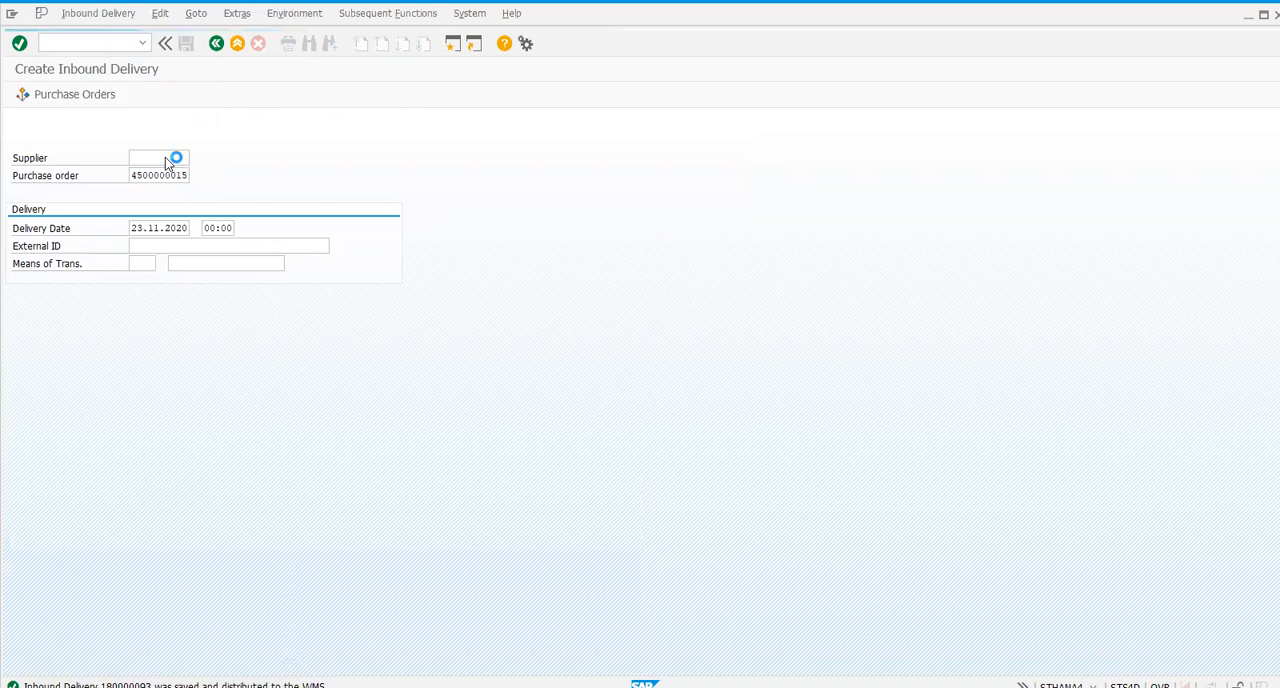
- Look up the saved delivery in the EWM Maintain Inbound Delivery transaction and check item 10's warehouse process type in form view
click(91, 44)
text(/n)
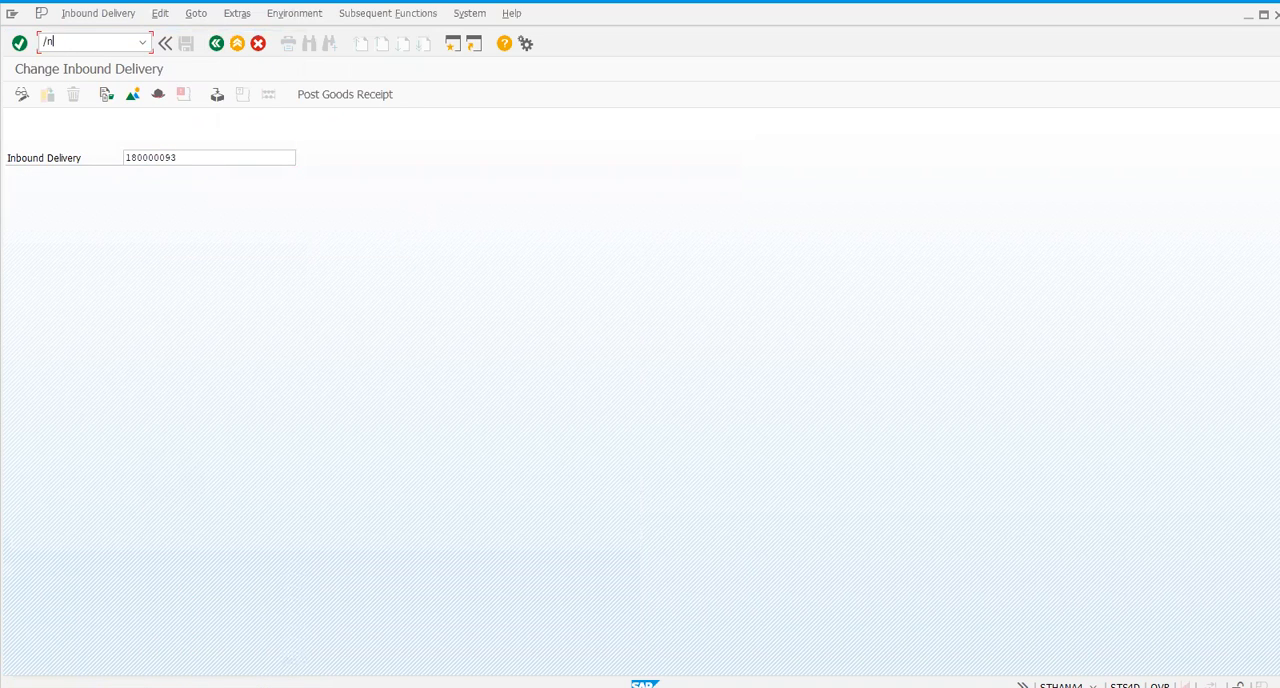
text(/scwm/prd)
key(Return)
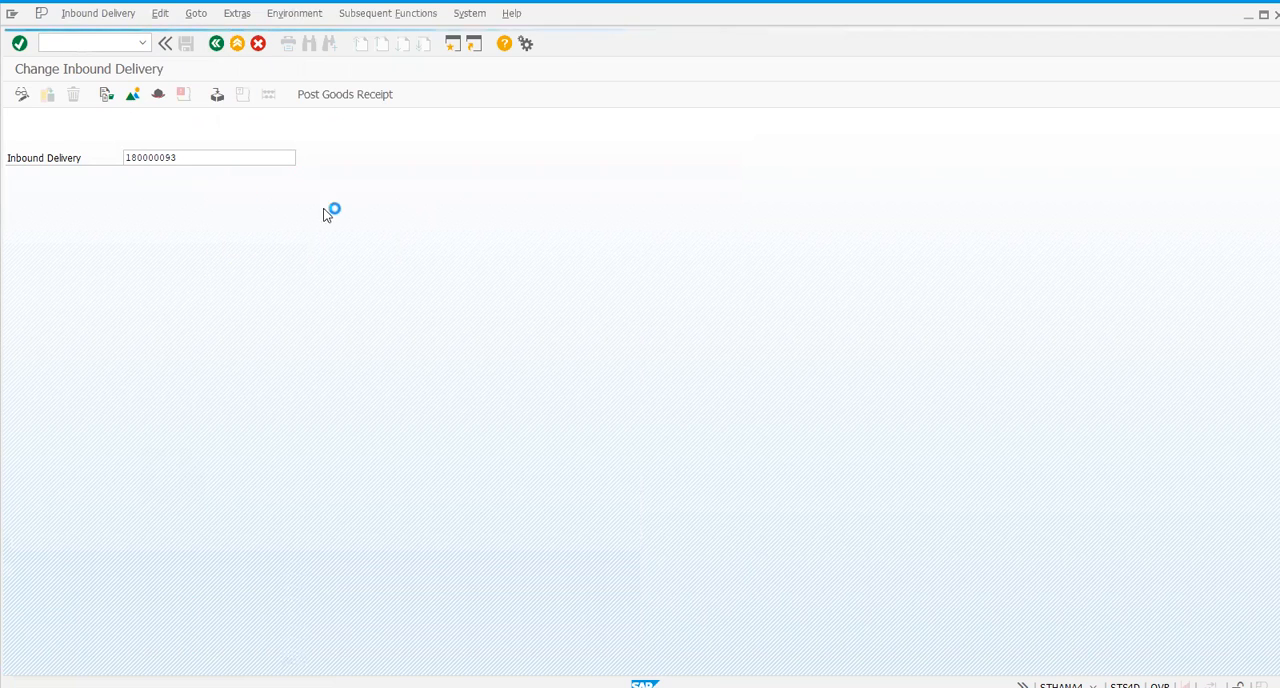
click(501, 121)
text(180000093)
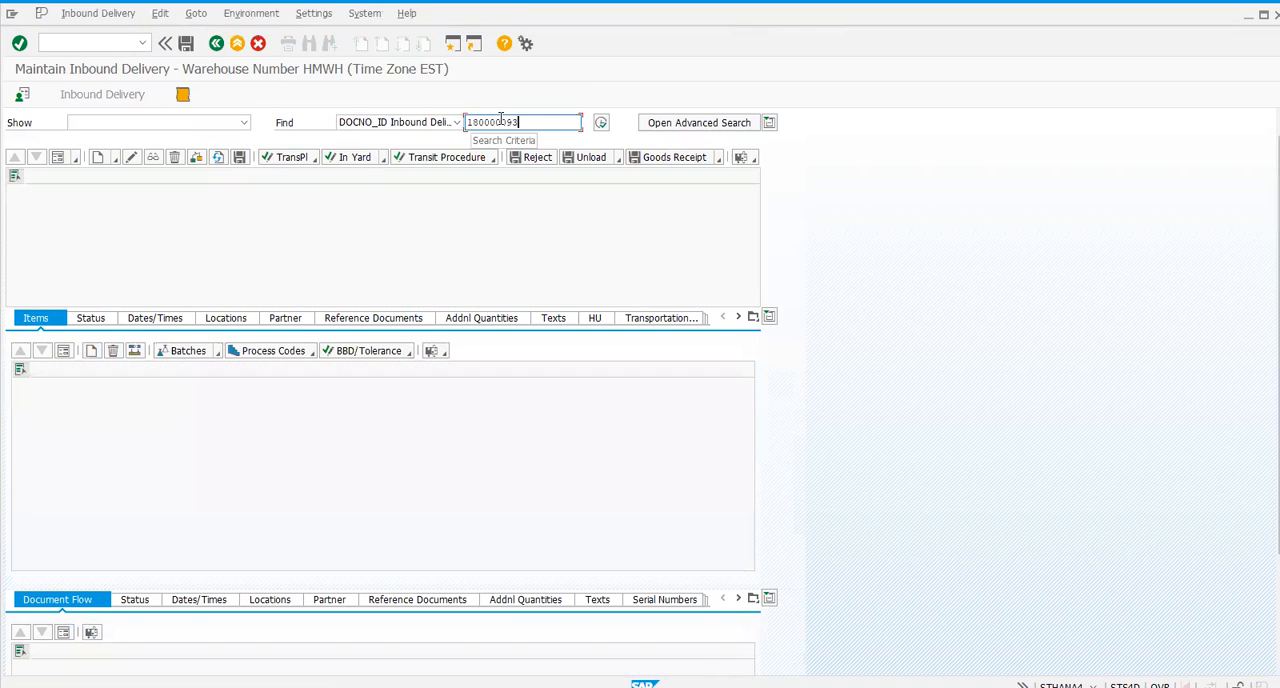
click(600, 122)
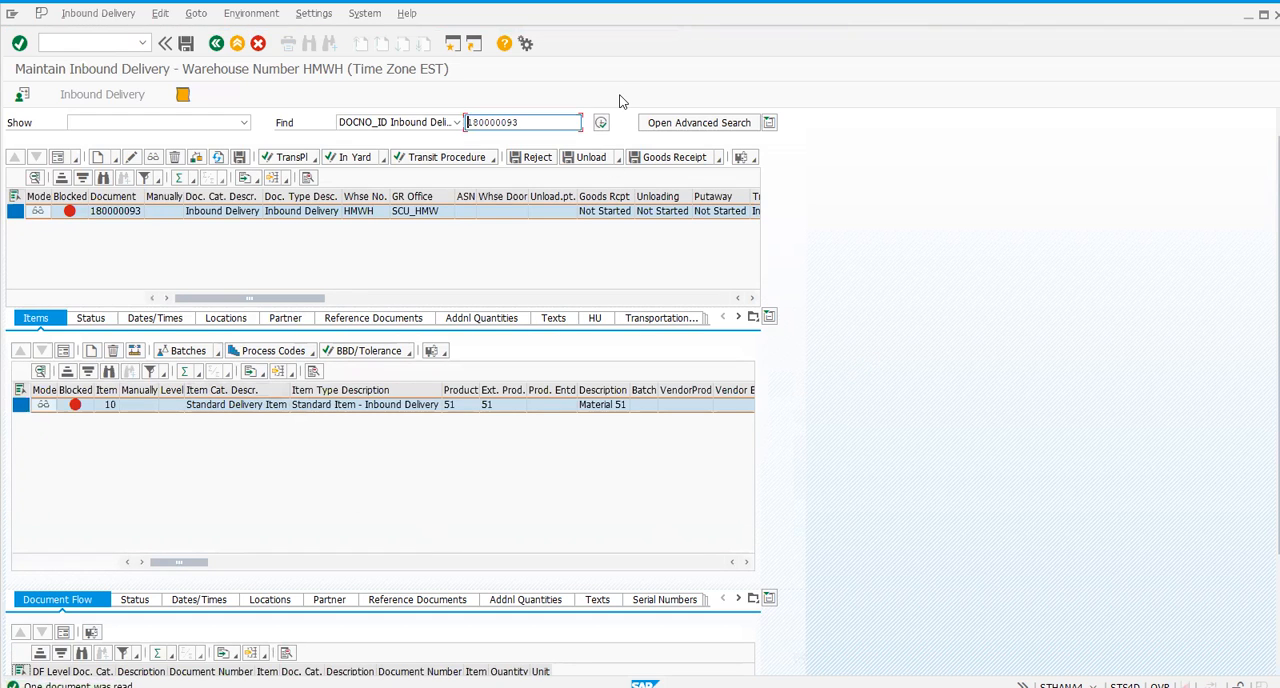
click(62, 352)
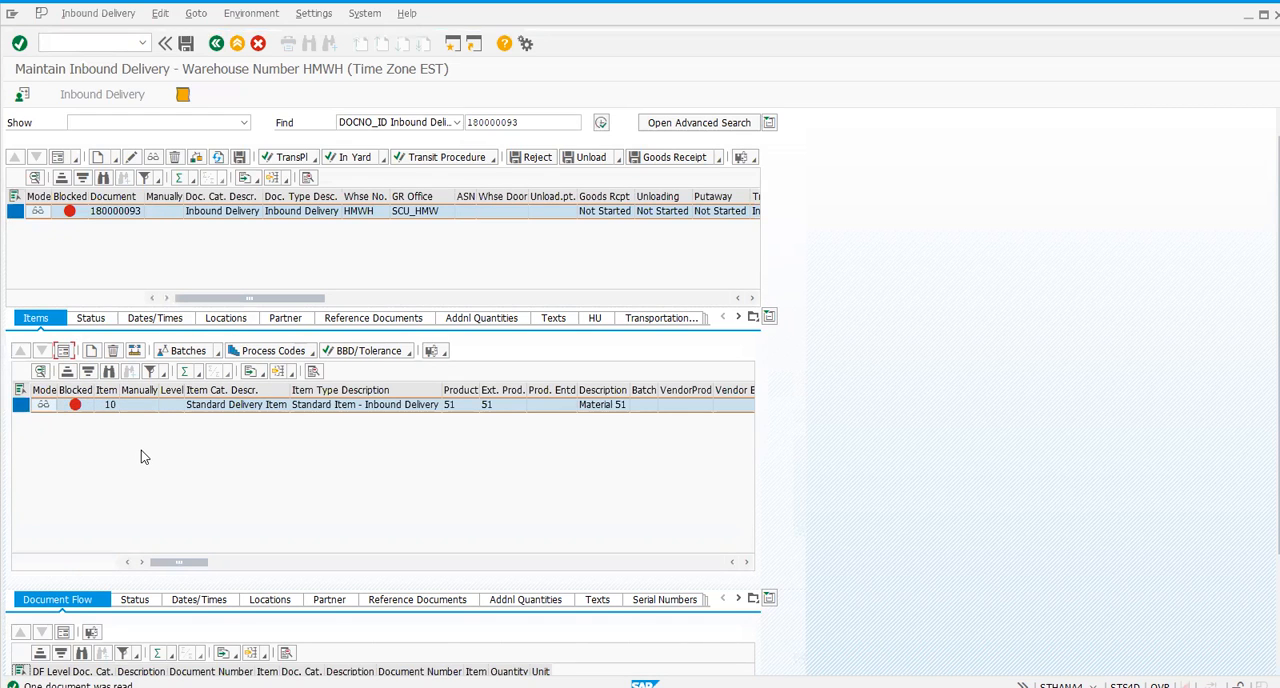
click(116, 561)
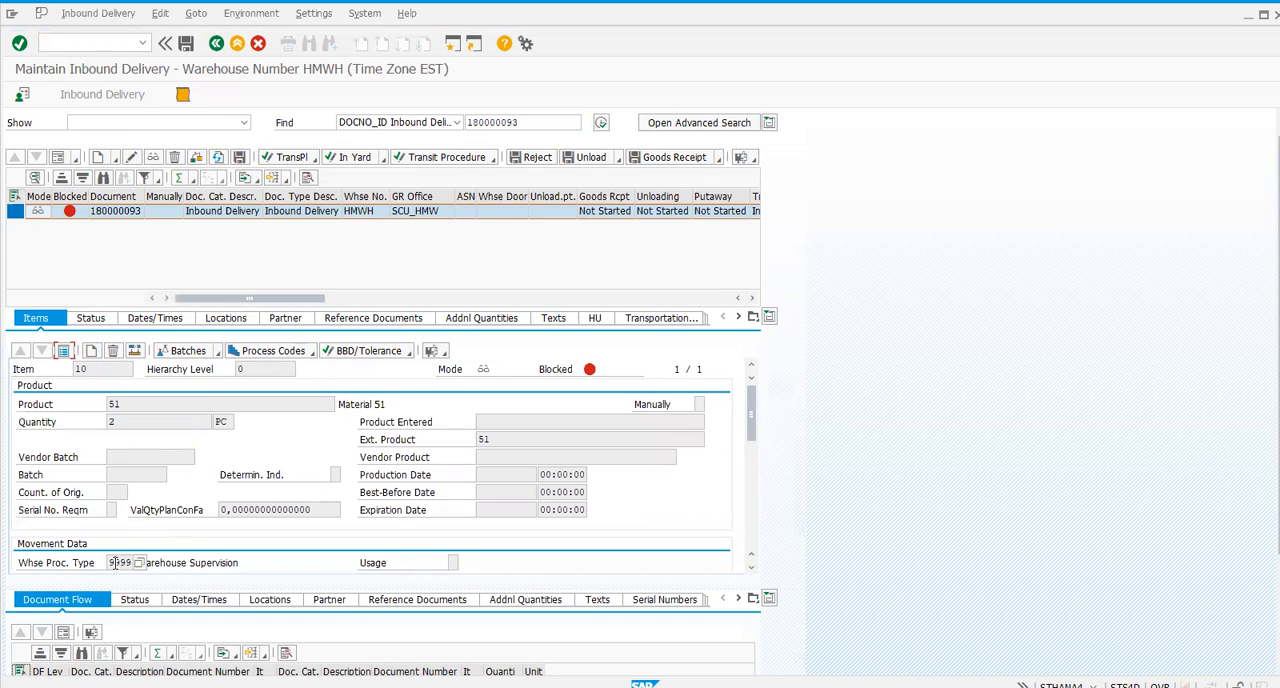